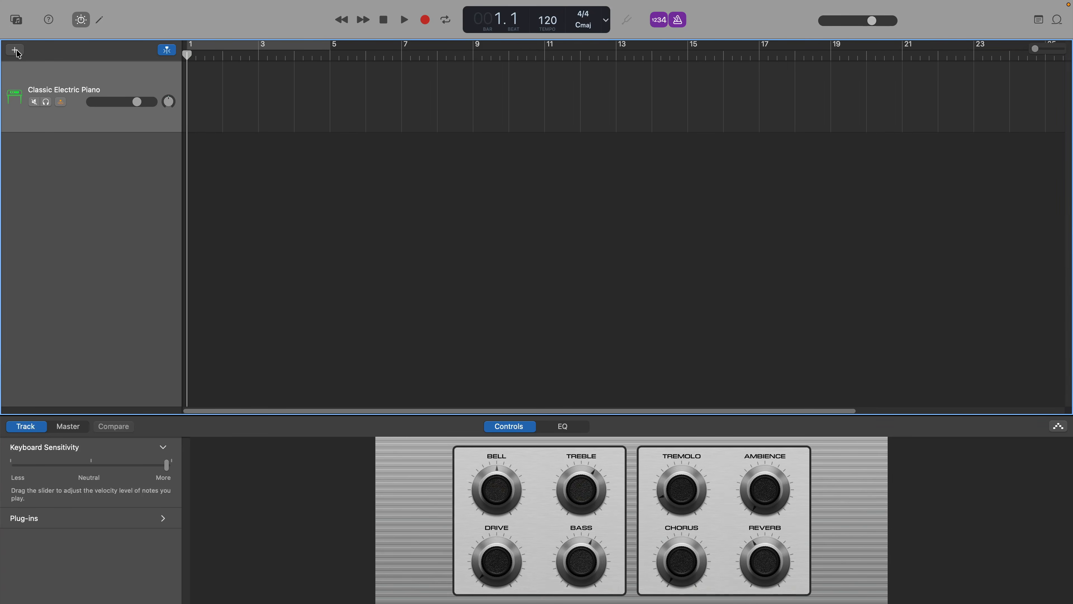
Add a second software instrument track using the MIDI track type.
left_click(16, 51)
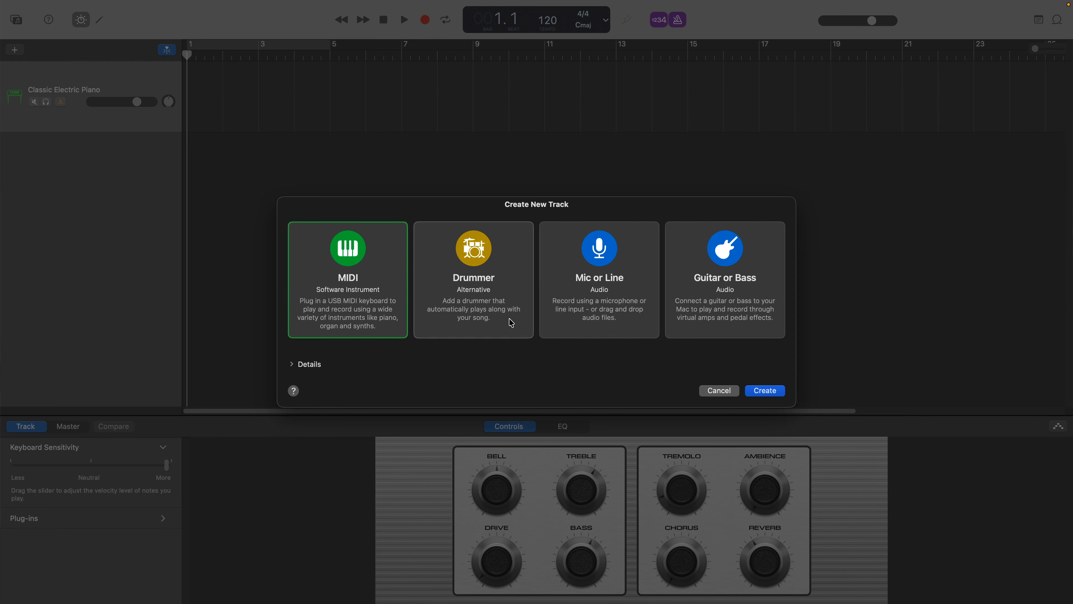
left_click(775, 392)
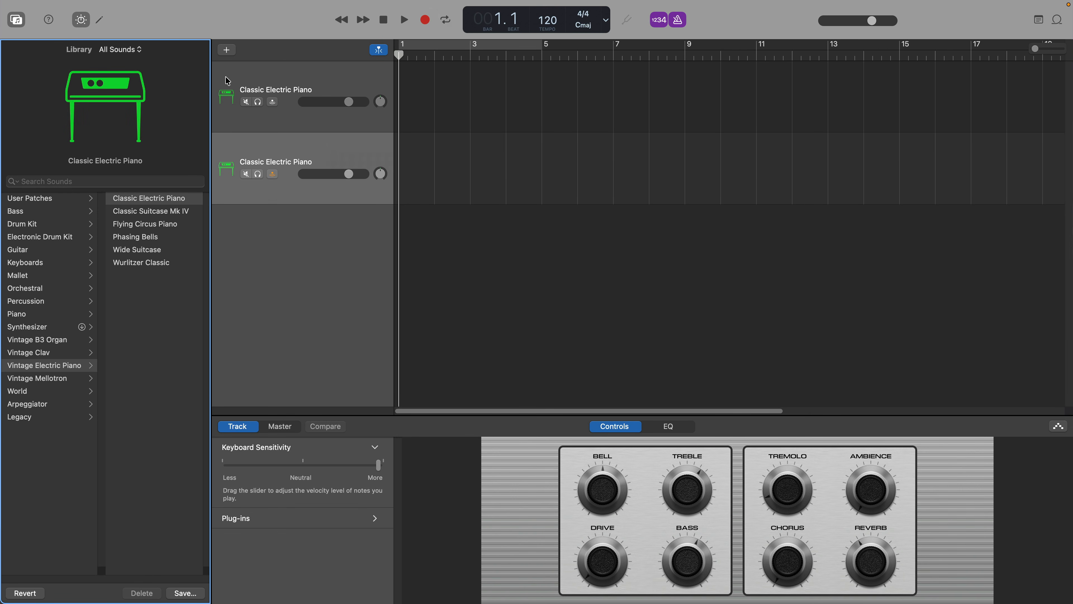
Show the Editor for the new Classic Electric Piano track.
left_click(100, 20)
left_click(100, 20)
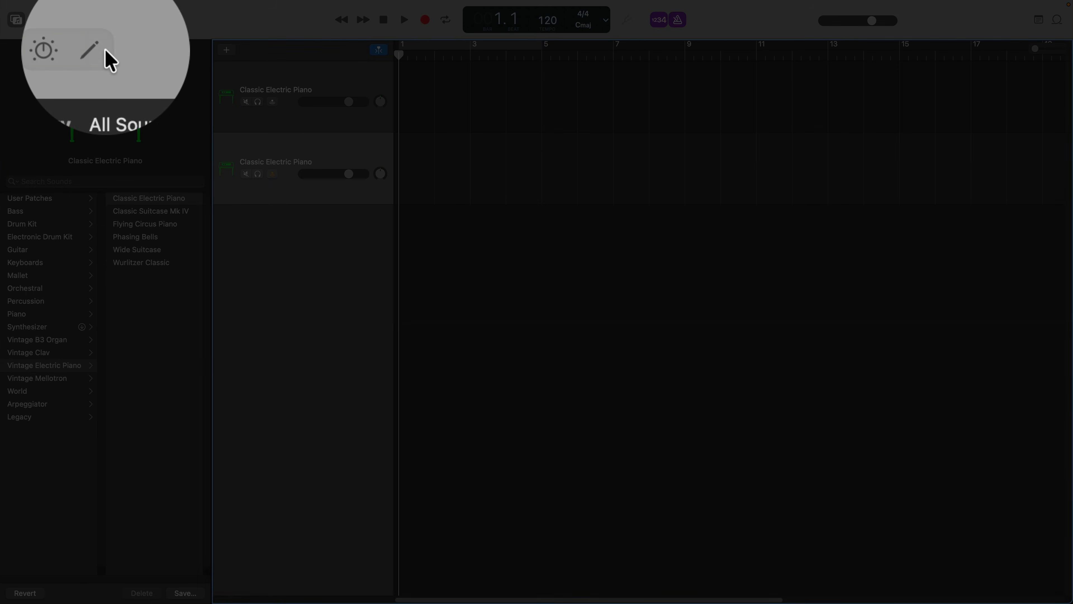
left_click(100, 20)
left_click(100, 20)
mouse_move(135, 4)
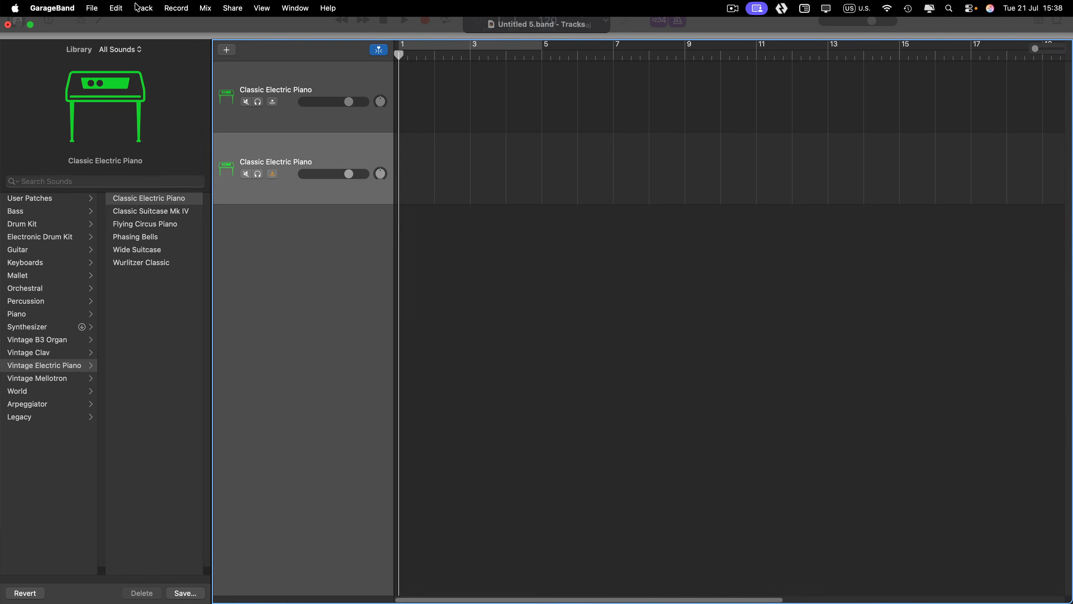
left_click(269, 10)
mouse_move(294, 9)
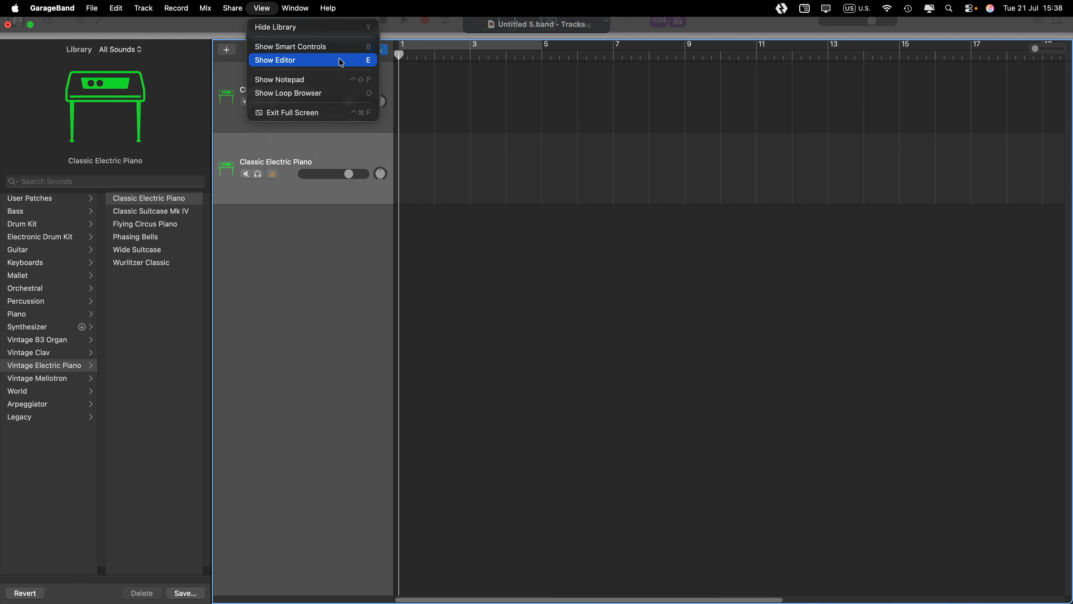
left_click(356, 64)
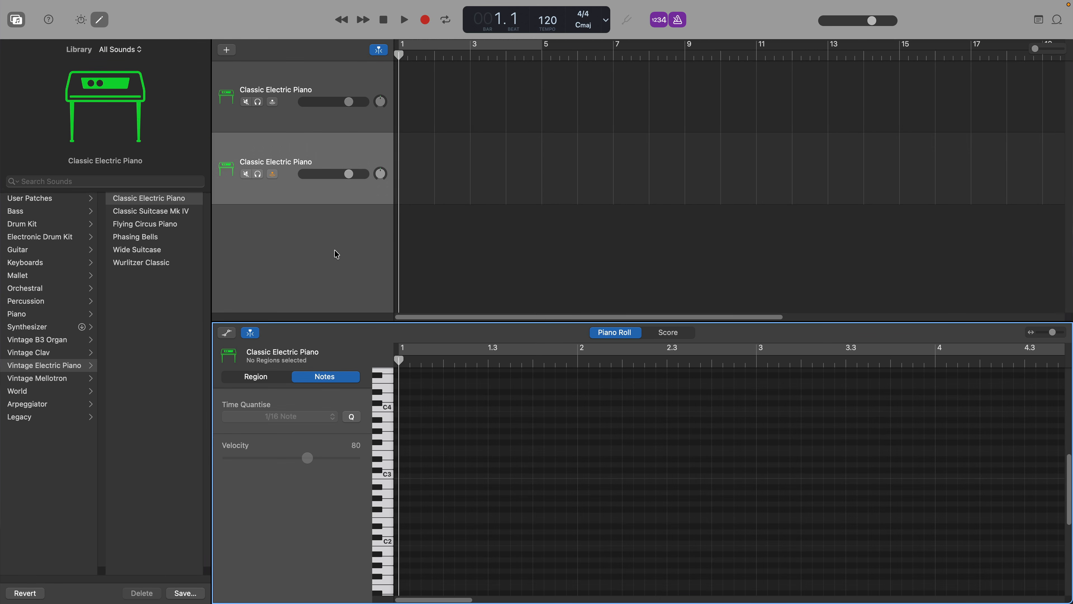
Hide and show the Editor repeatedly.
key("e")
key("e")
key("e")
key("e")
Create a four-bar MIDI region from bar 1 on the second Classic Electric Piano track and draw a C3 note at its start.
left_click(414, 176)
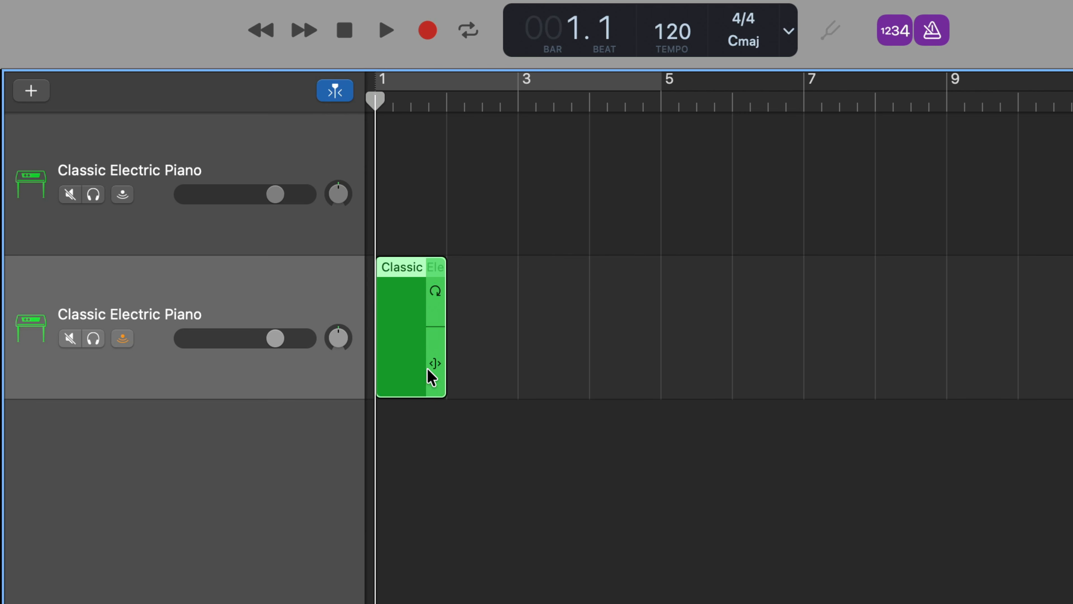
left_click_drag(438, 371, 648, 384)
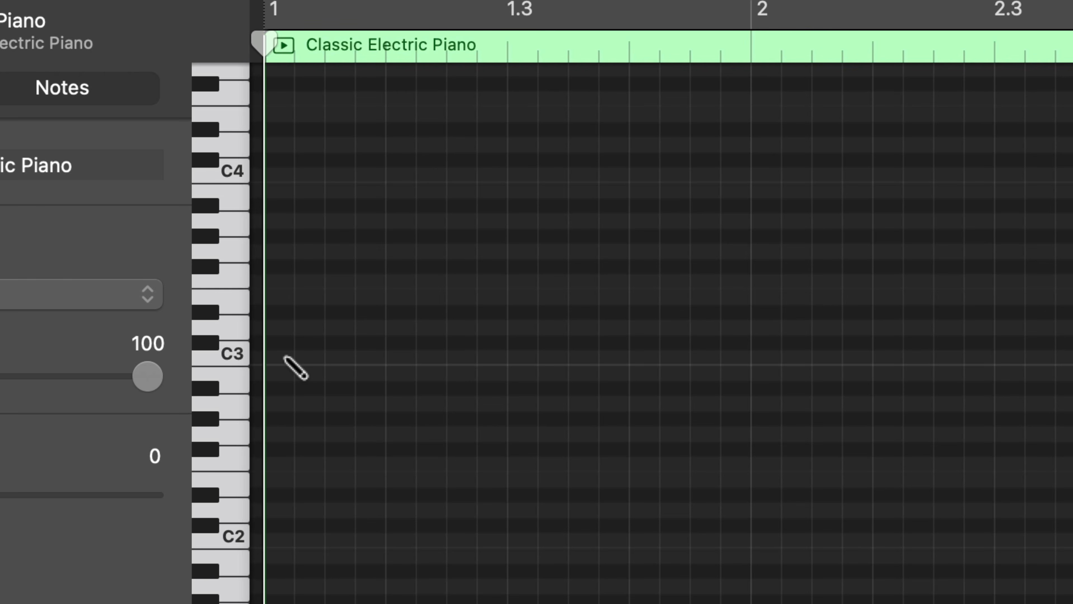
left_click(285, 357)
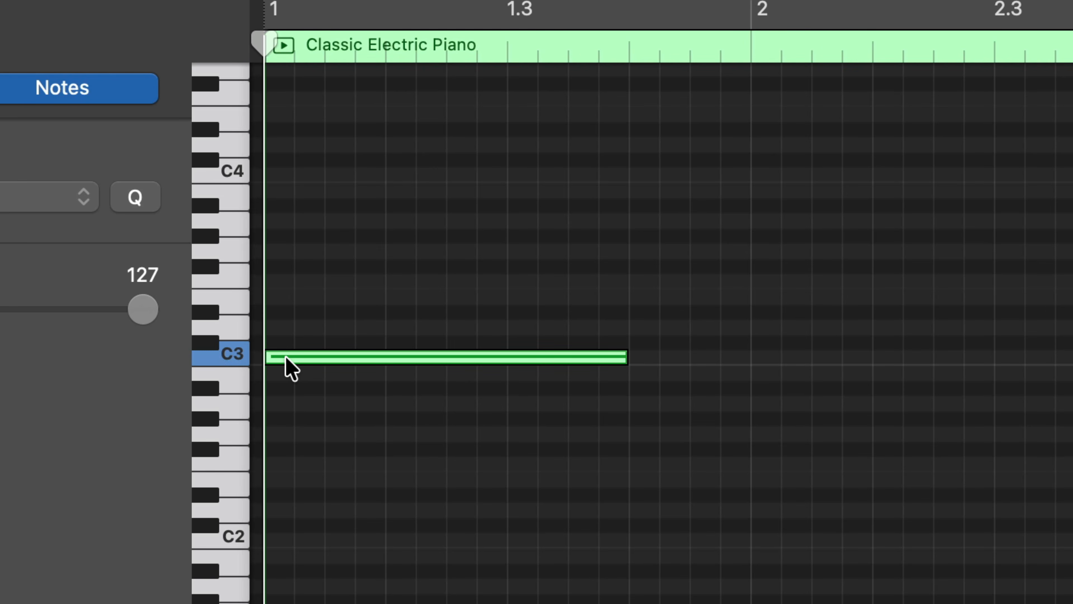
mouse_move(290, 367)
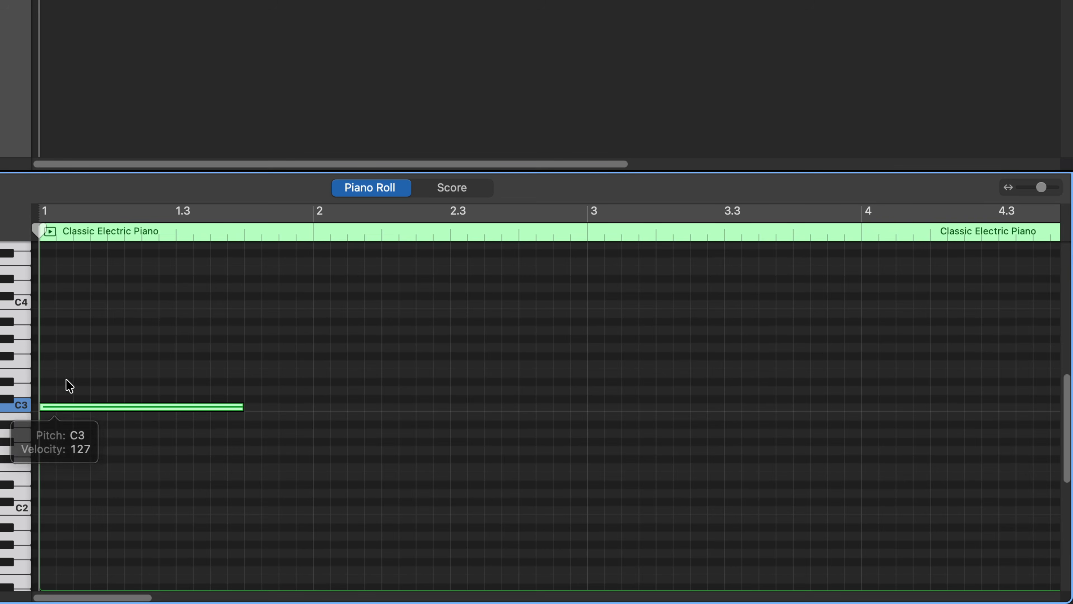
Draw six trial notes between F3 and C#4 in bars 1 and 2, and extend the C3 note to bar 4.
left_click(52, 356)
left_click(55, 322)
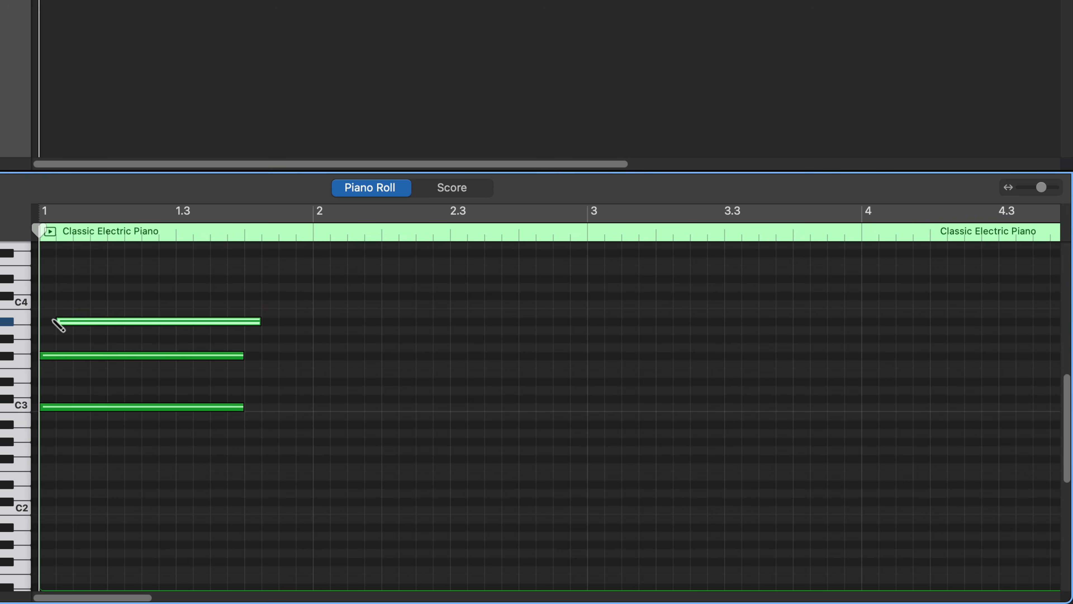
left_click(59, 296)
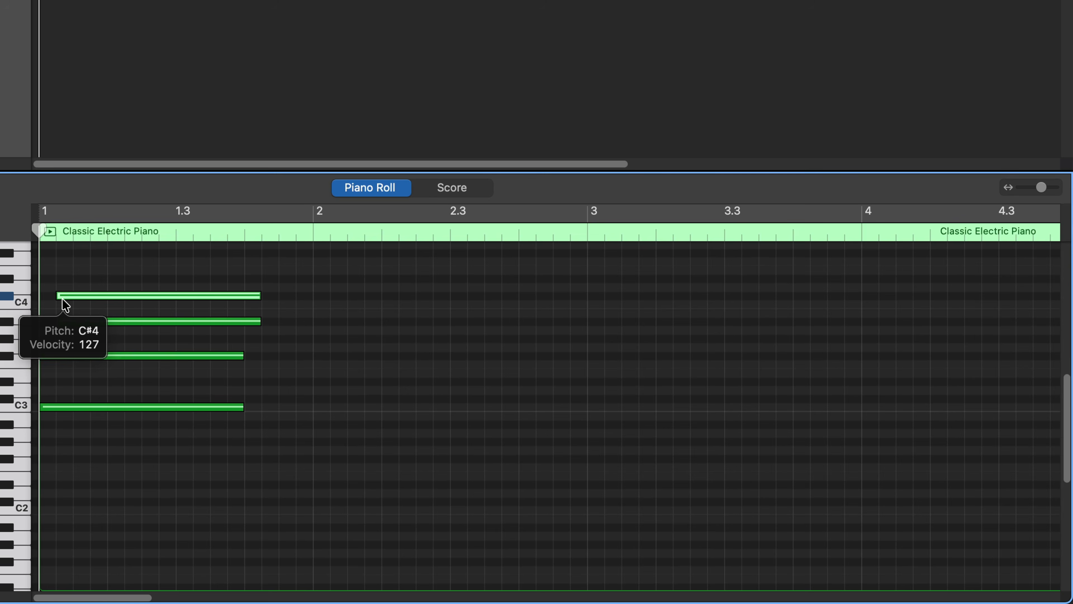
left_click(437, 297)
left_click(439, 331)
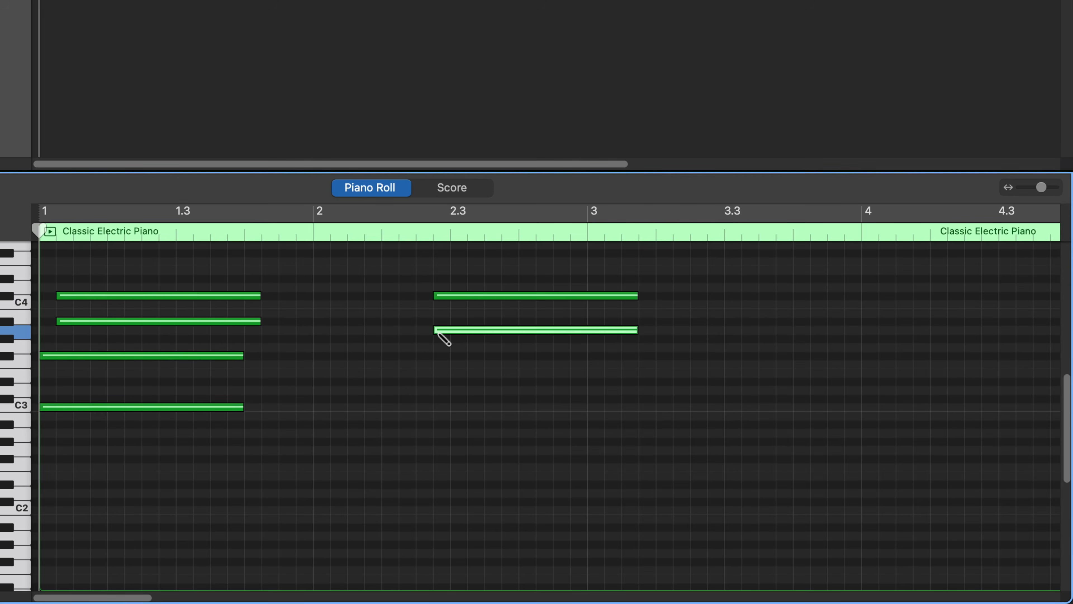
left_click(448, 364)
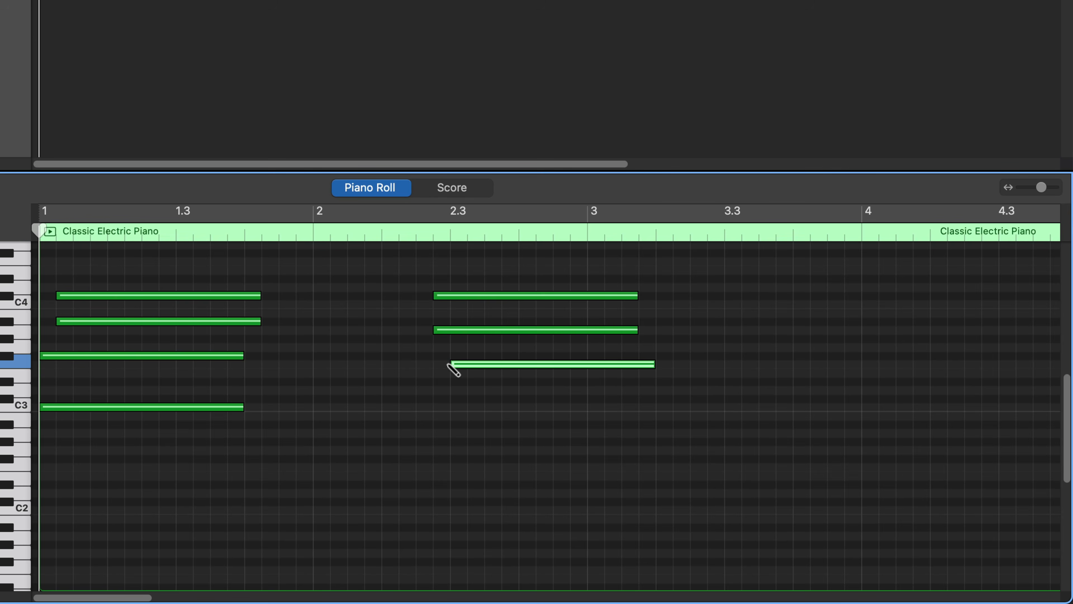
left_click_drag(241, 407, 863, 407)
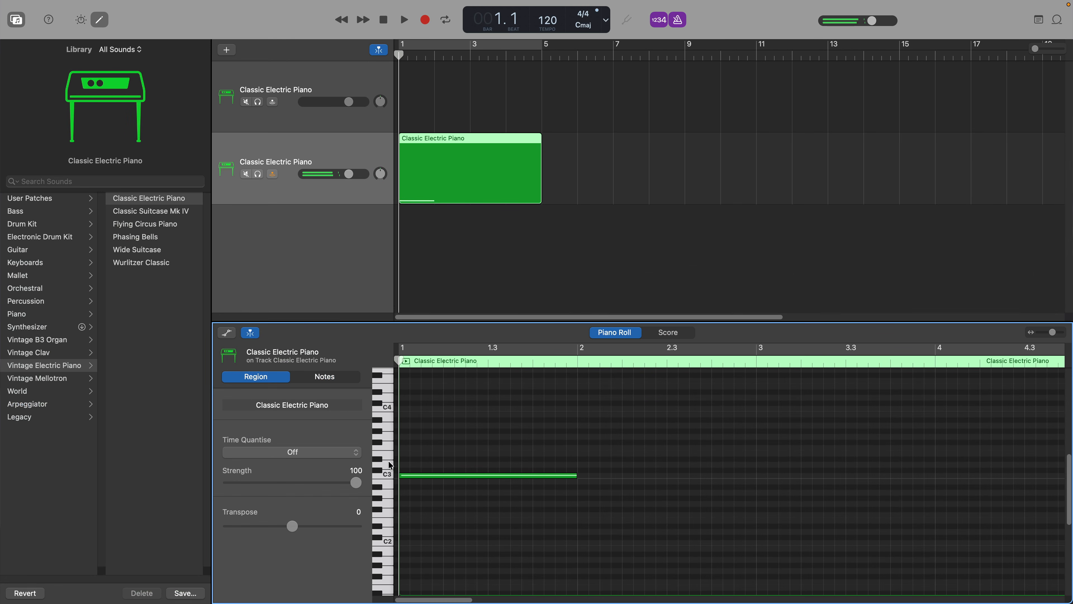
Add one-bar notes after the C3 note: F3 at bar 2, E3 at bar 3 and D3 at bar 4.
left_click(387, 474)
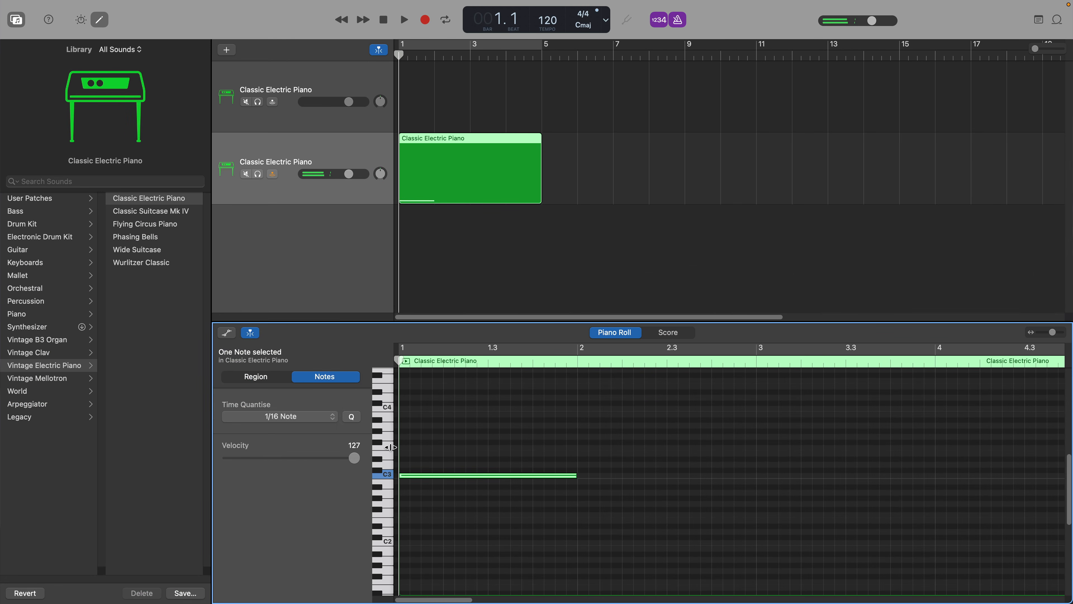
left_click(581, 448, "super")
left_click_drag(761, 447, 759, 447)
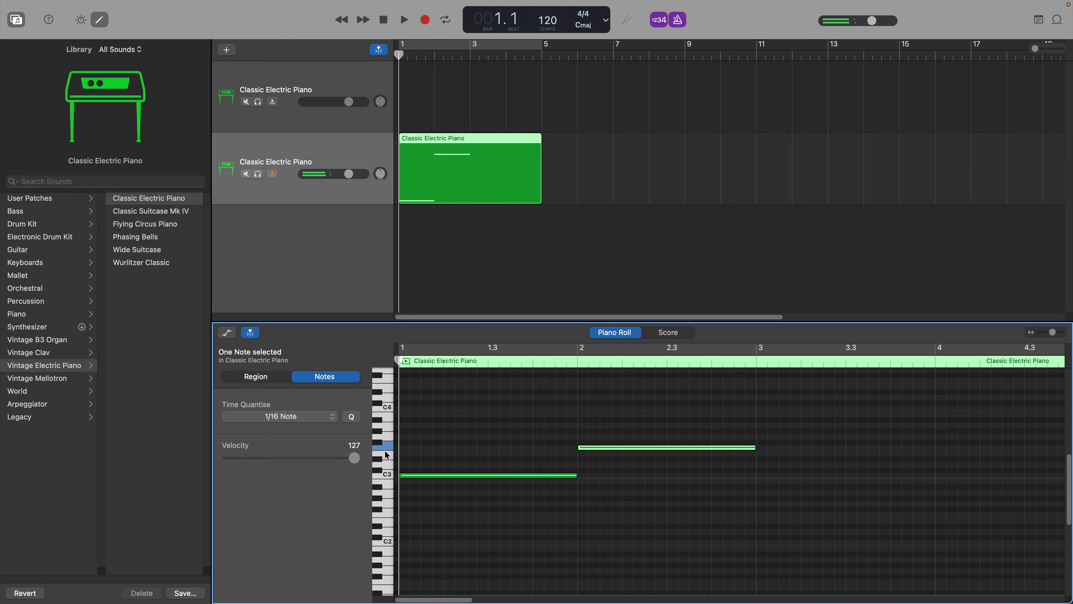
left_click(384, 449)
left_click(759, 453, "super")
left_click(393, 468)
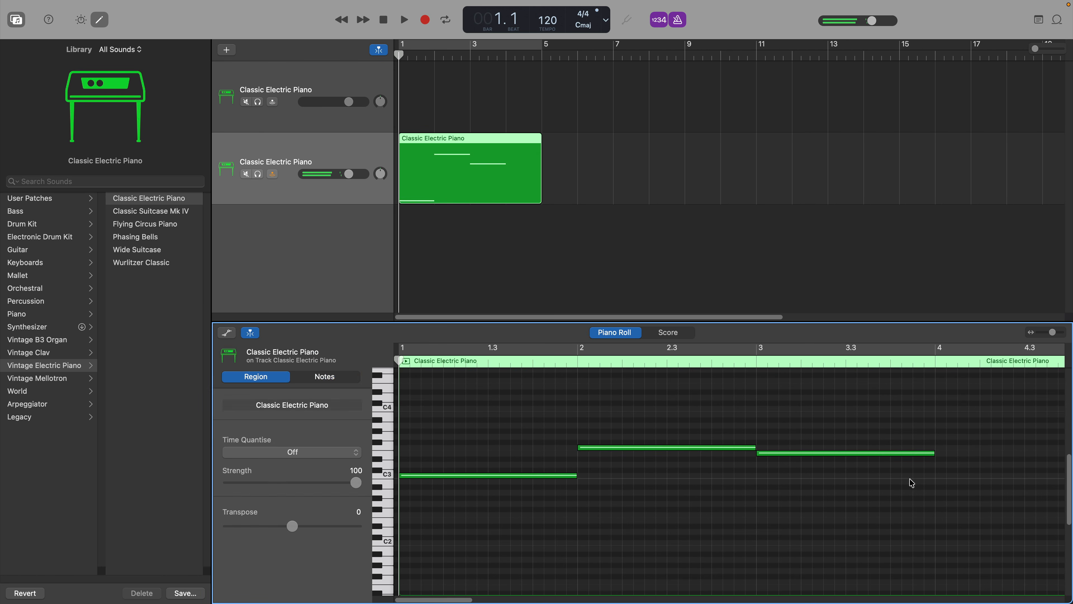
left_click(938, 464, "super")
Play back the four-note region and return the playhead to the beginning.
key("space")
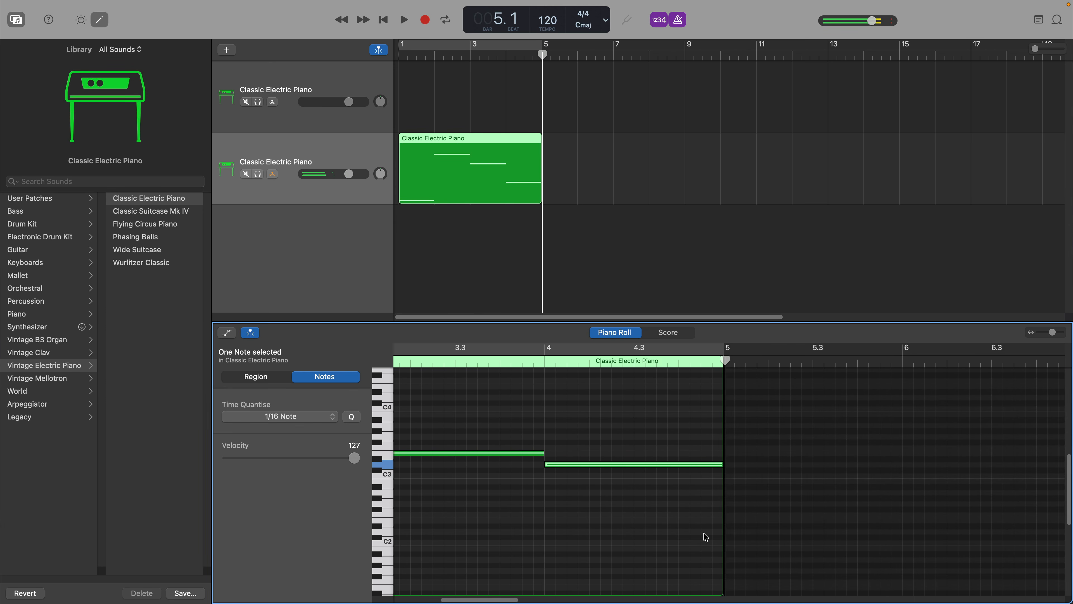
key("Return")
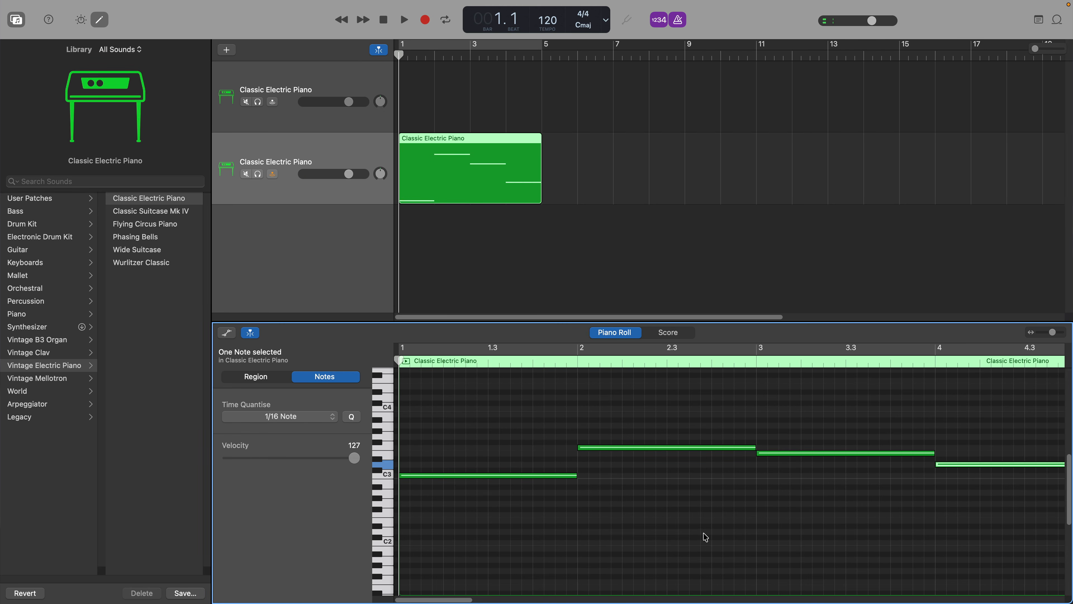
Select the F3 note in bar 2 and review the available Time Quantise values.
left_click_drag(658, 450, 626, 451)
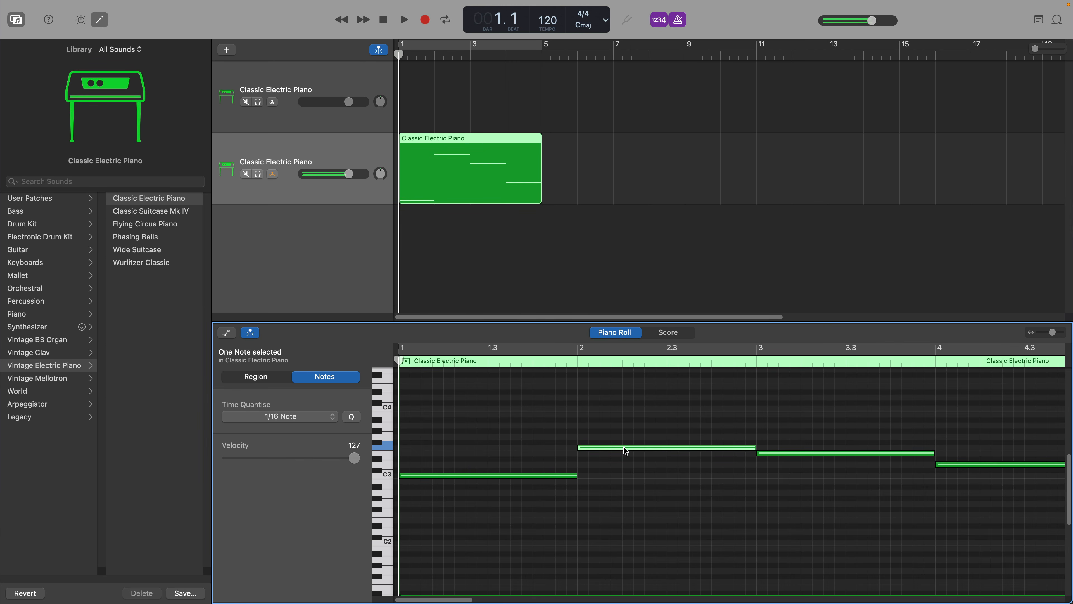
left_click(333, 417)
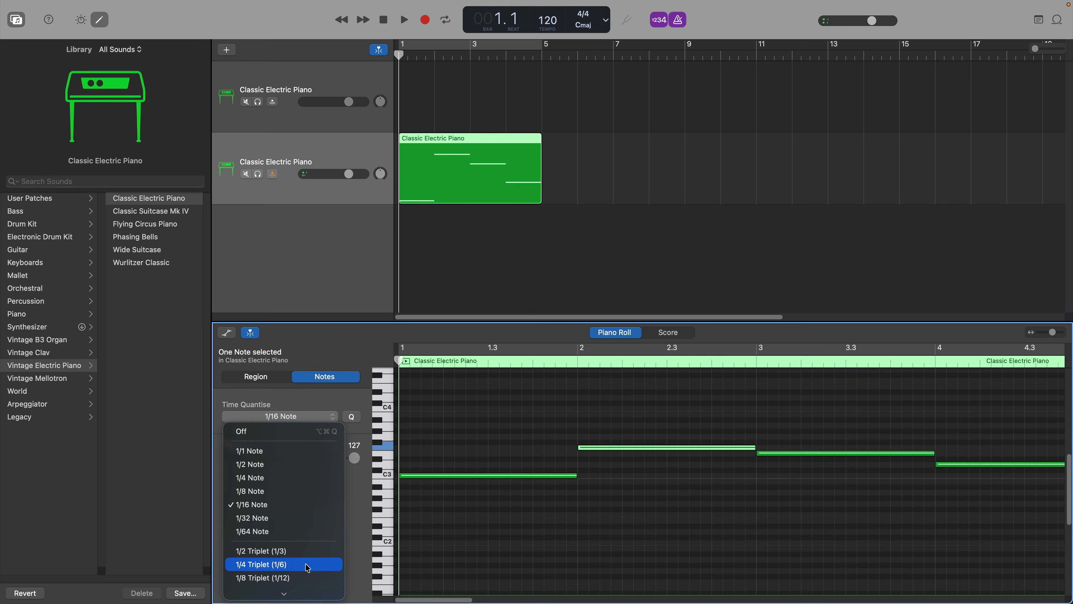
scroll(307, 568, "down", 5)
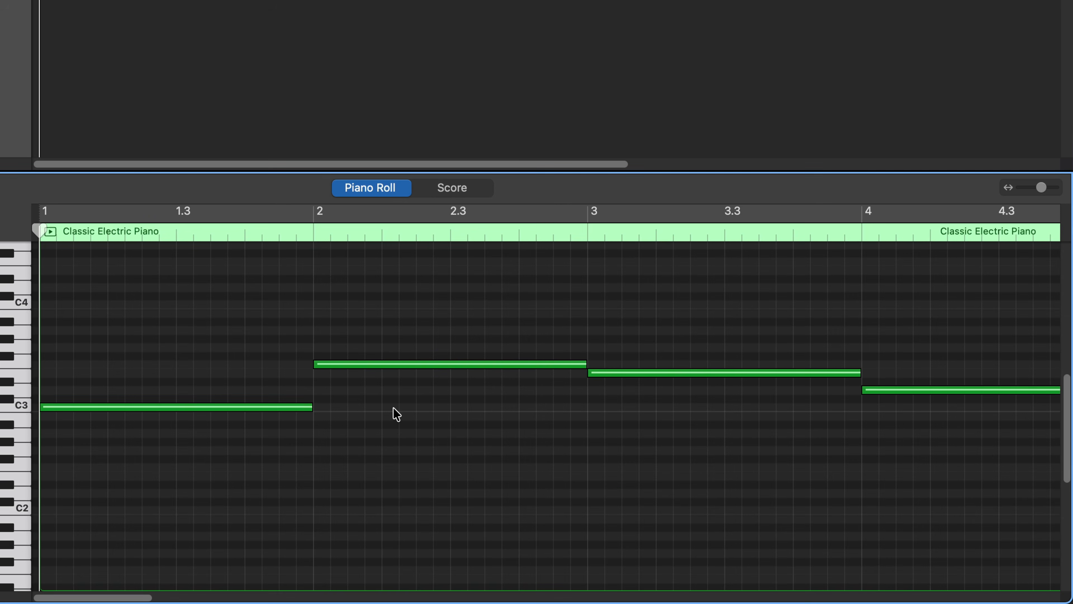
Select all the notes in the region together, then clear the selection.
key("super+a")
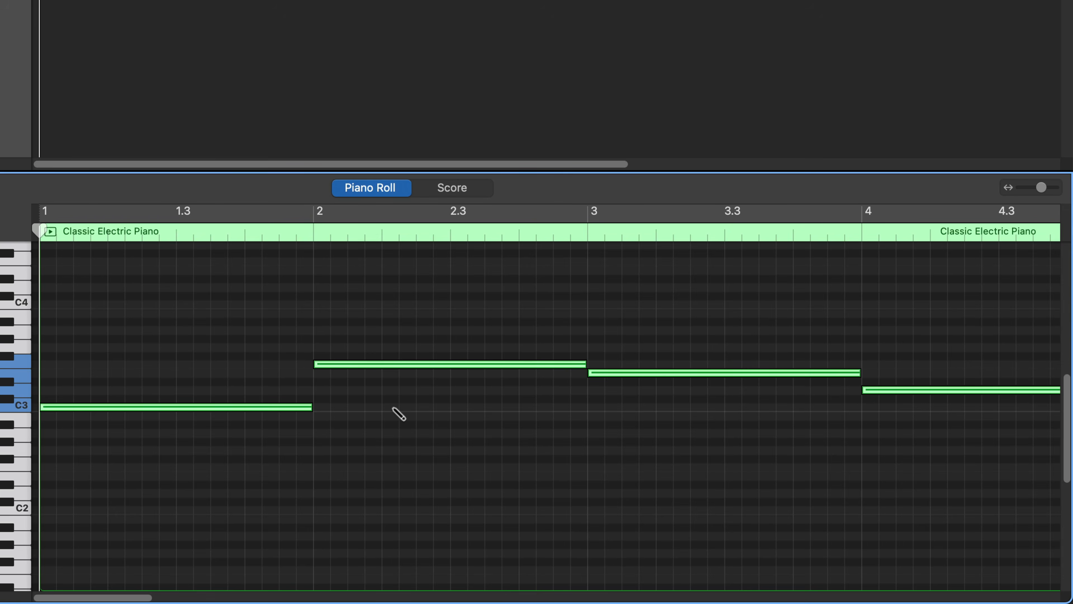
mouse_move(251, 410)
left_mouse_down()
mouse_move(407, 421)
mouse_move(264, 410)
mouse_move(394, 405)
mouse_move(261, 419)
mouse_move(407, 412)
mouse_move(241, 412)
mouse_move(250, 410)
left_mouse_up()
left_click(477, 482)
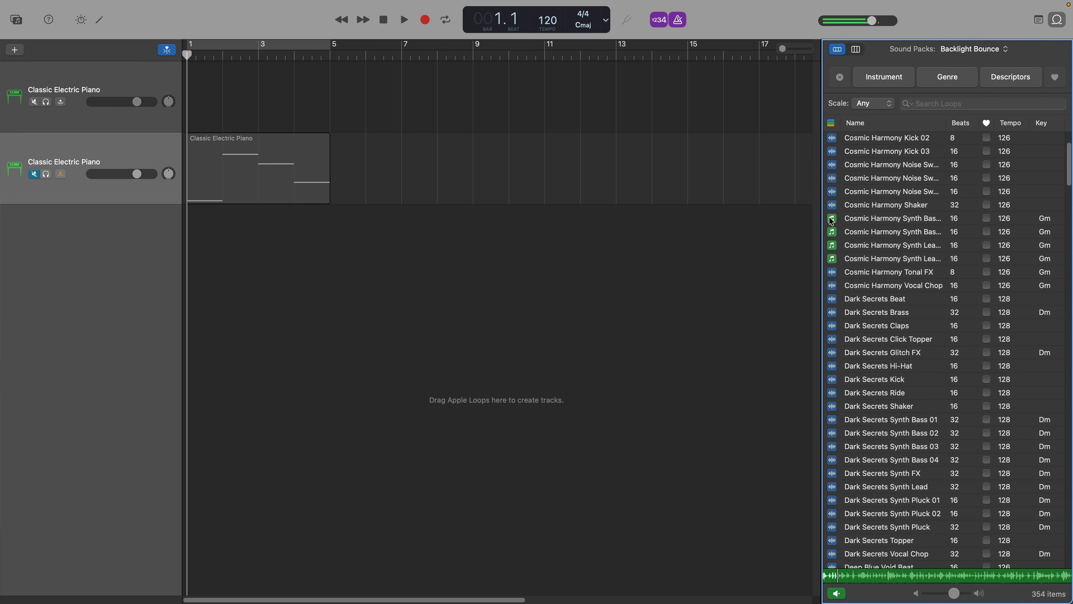
Preview the Cosmic Harmony synth bass and lead loops, and place Cosmic Harmony Synth Lead 02 at bar 1 of the first track.
left_click(832, 219)
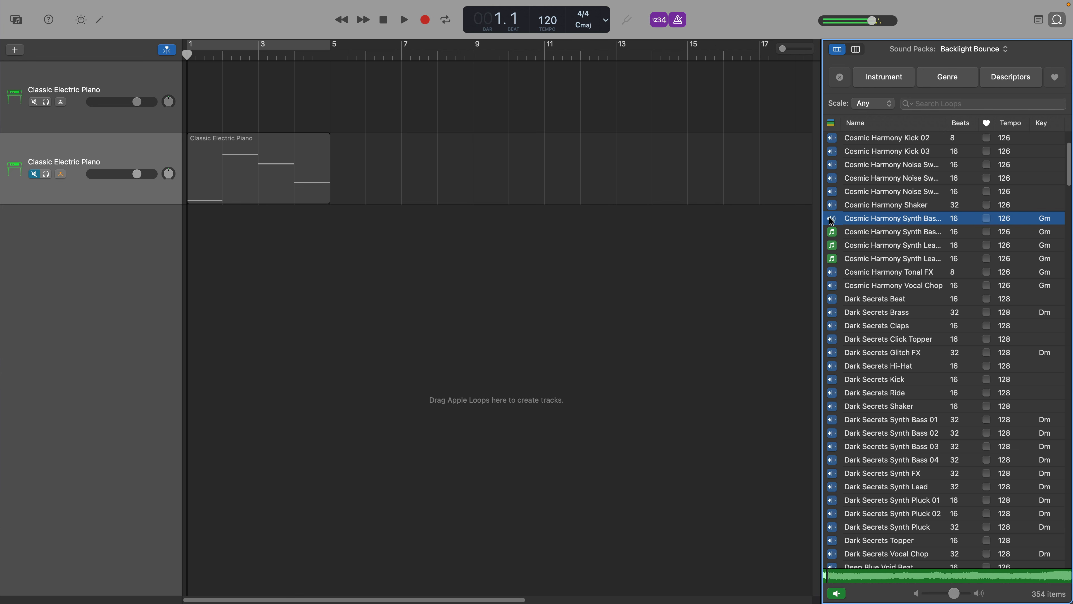
left_click(832, 259)
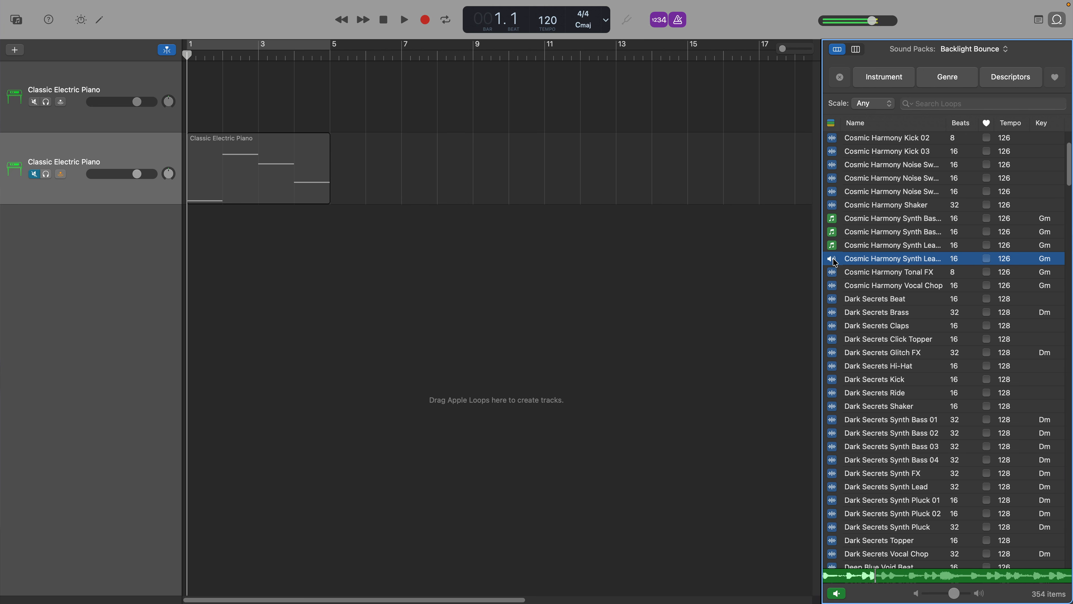
left_click_drag(891, 263, 200, 106)
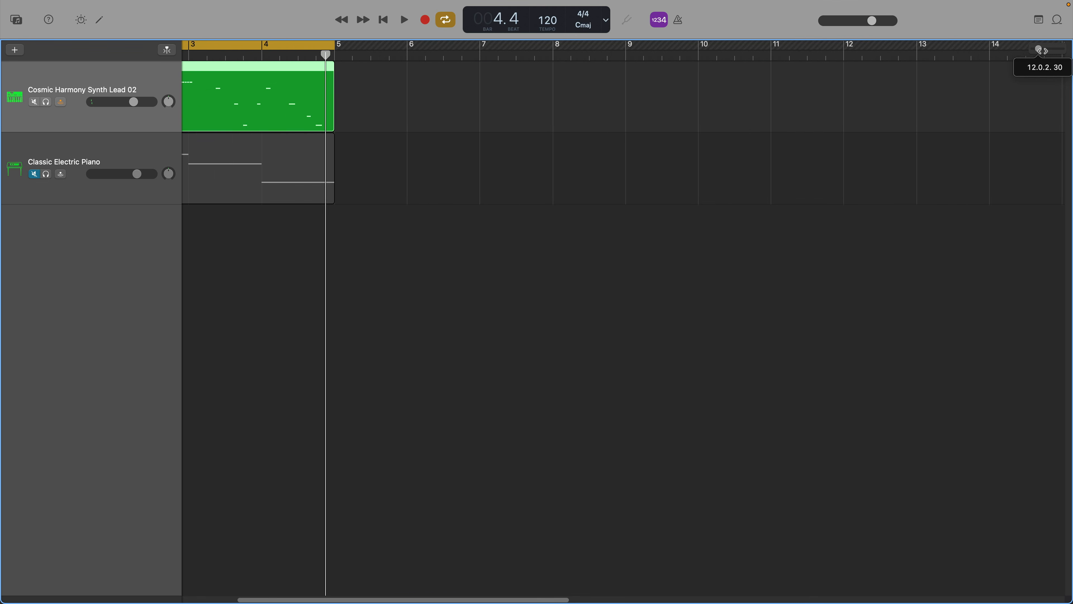
Open the Cosmic Harmony Synth Lead 02 region in the Editor's piano roll.
left_click_drag(1038, 49, 1041, 50)
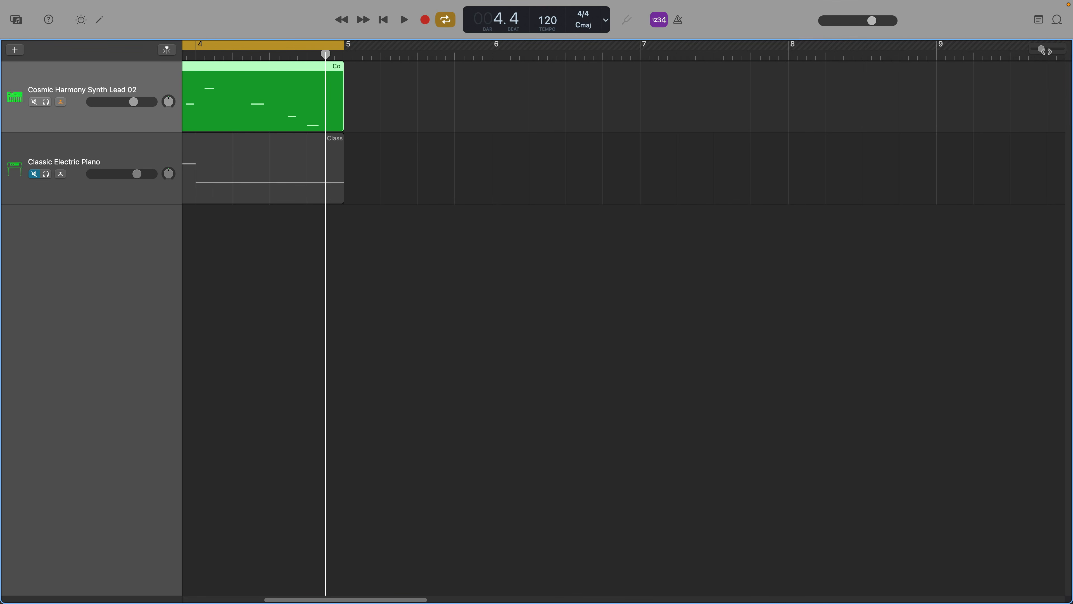
key("space")
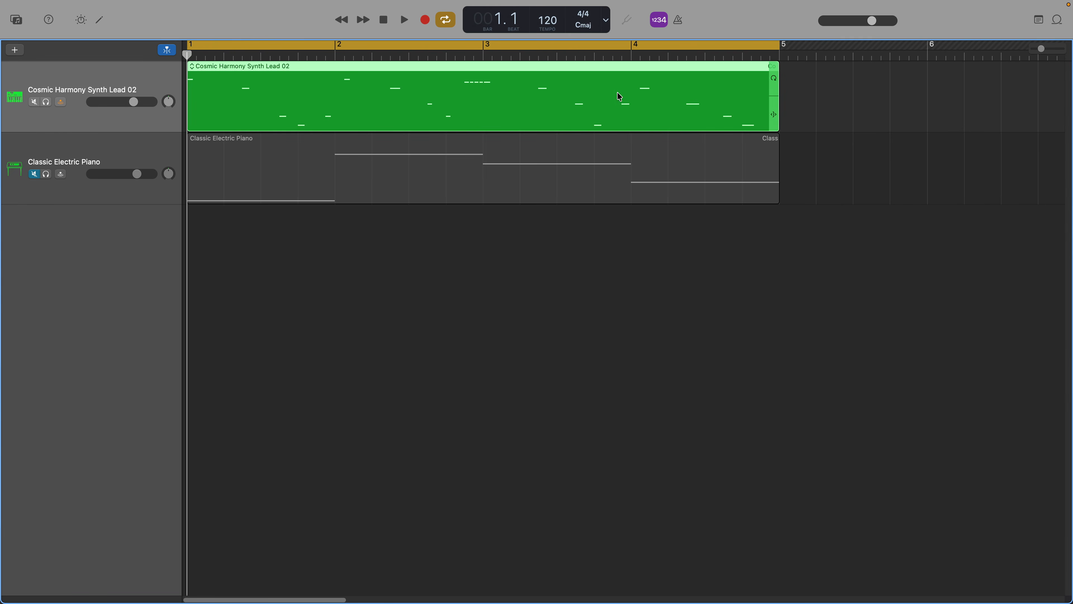
left_click(102, 20)
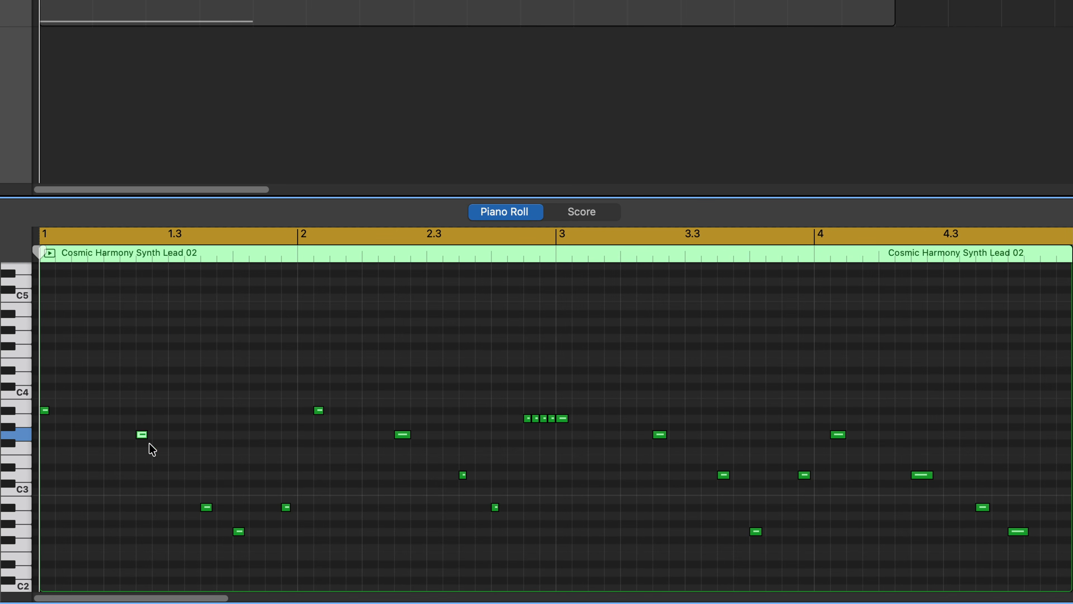
Audition individual notes of the synth lead region and lower its second note in bar 1 to F3.
left_click_drag(242, 533, 245, 532)
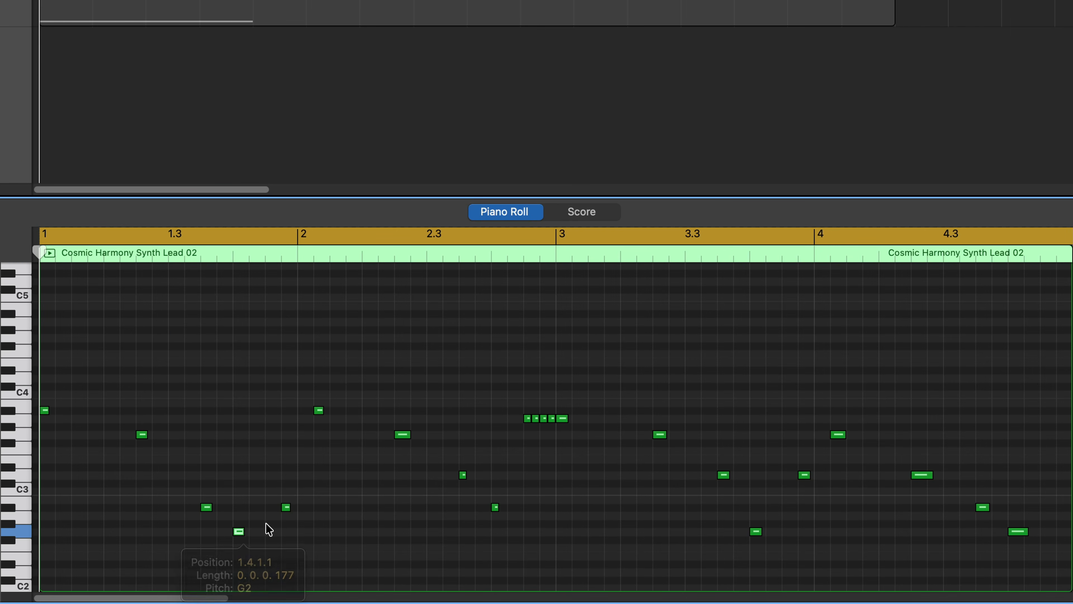
left_click(287, 508)
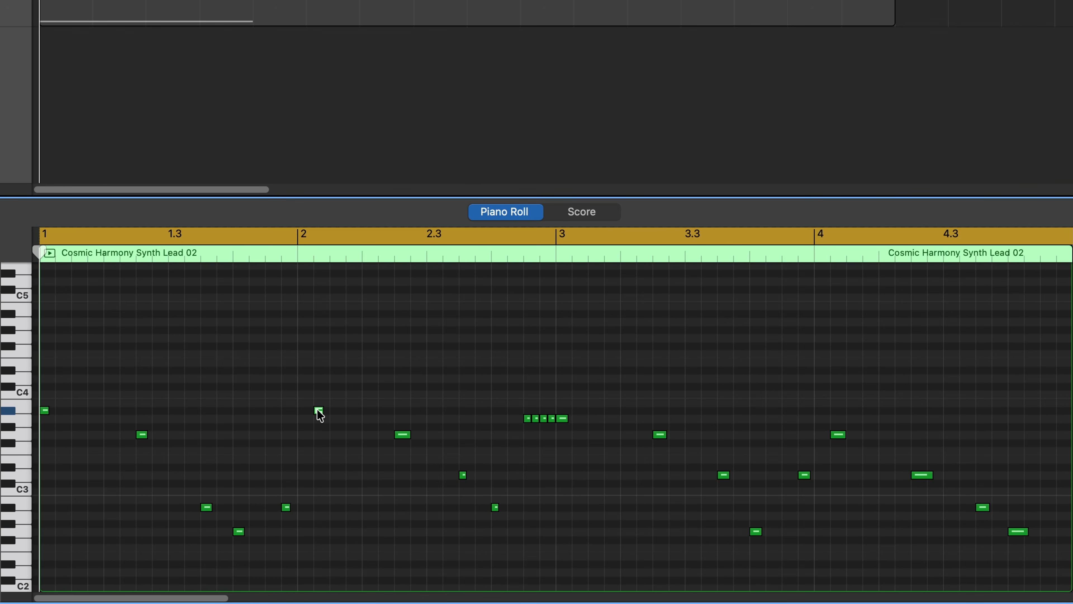
left_click(318, 410)
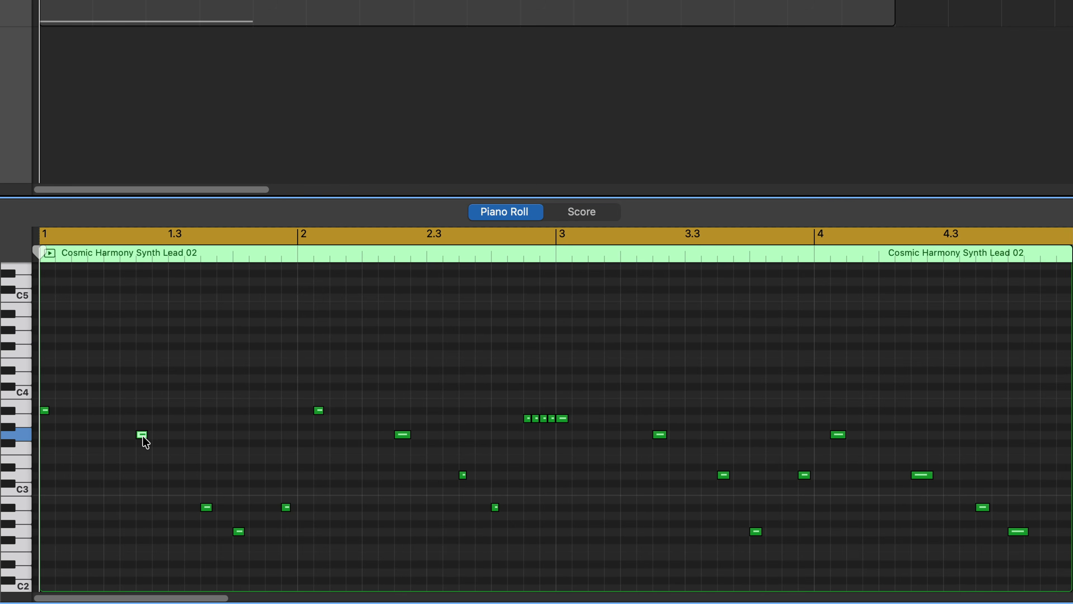
left_click_drag(143, 437, 142, 451)
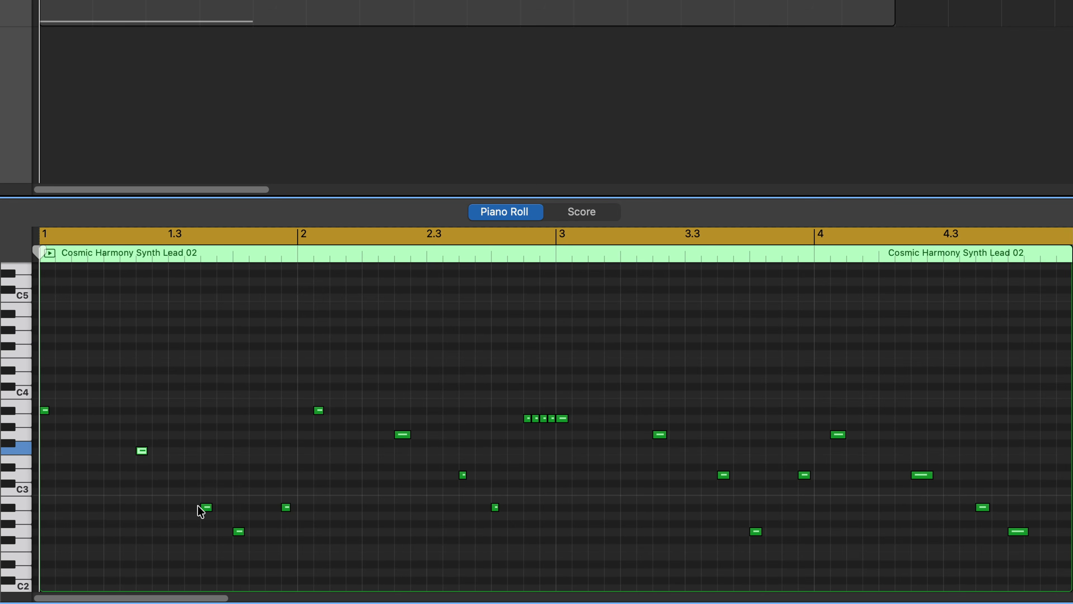
Lower the third note of bar 1, raise the second repeated note ending bar 2 and lower the fourth, and play the region back.
left_click_drag(207, 511, 205, 524)
left_click_drag(536, 418, 553, 433)
key("space")
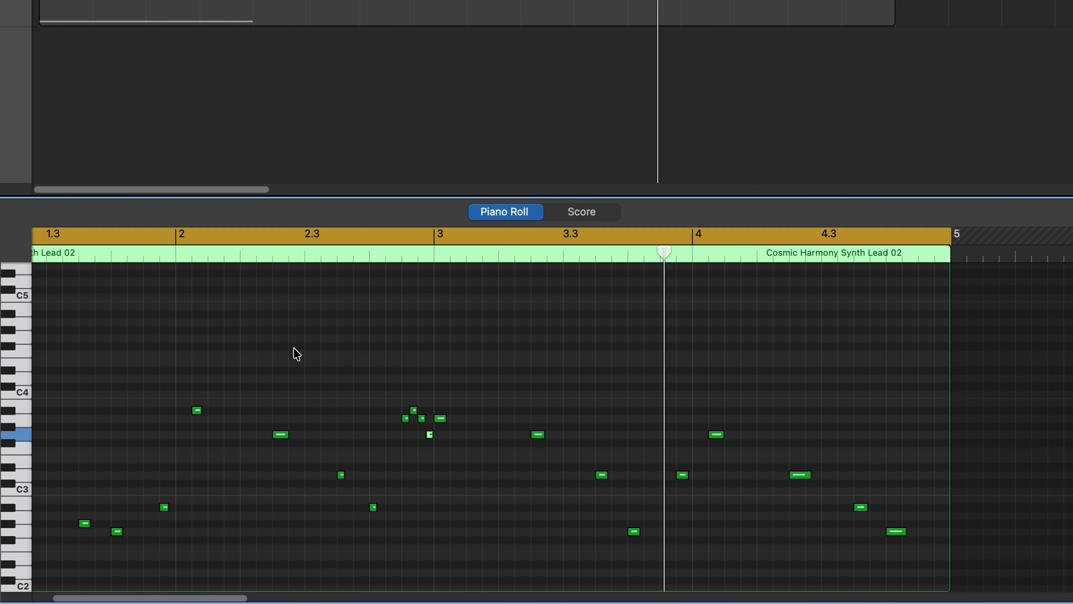
key("Return")
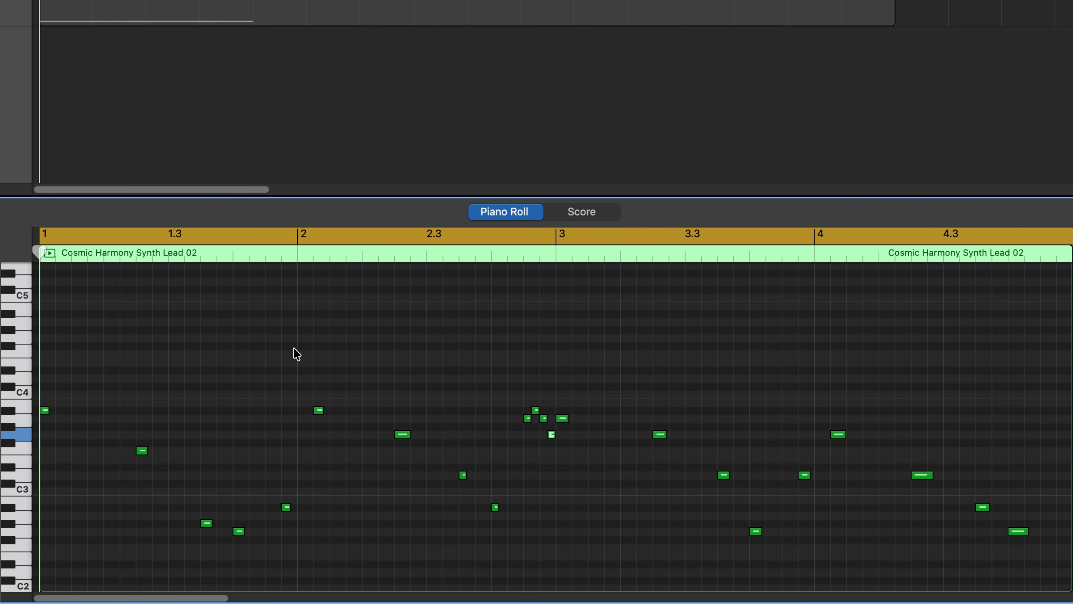
During playback, raise bar 1's second note to G3, lower its last note to G2, and raise bar 4's second note to F3.
key("space")
left_click_drag(140, 450, 193, 442)
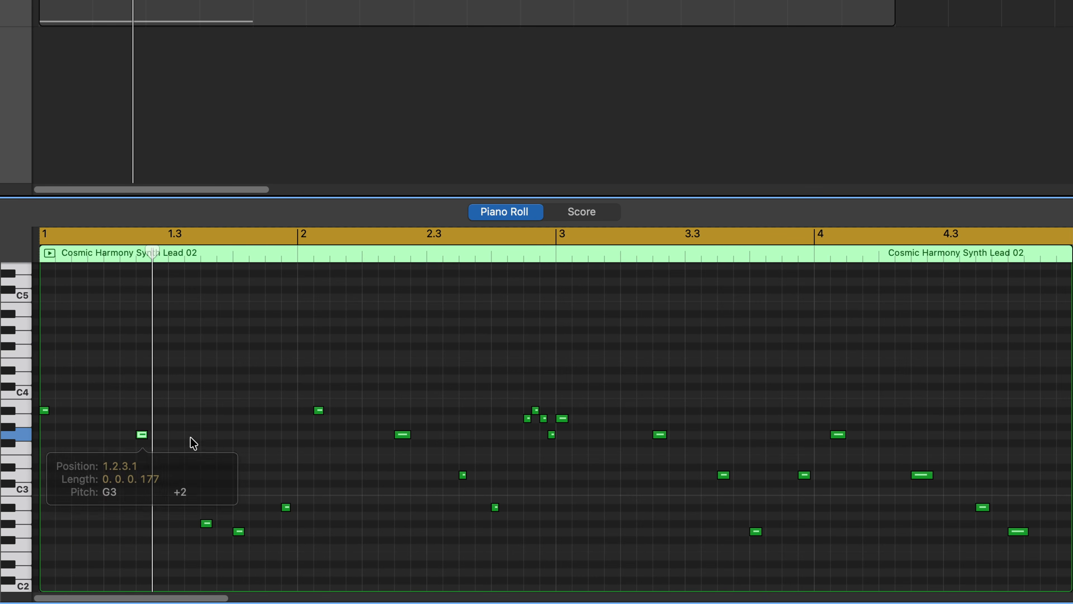
left_click_drag(286, 507, 286, 531)
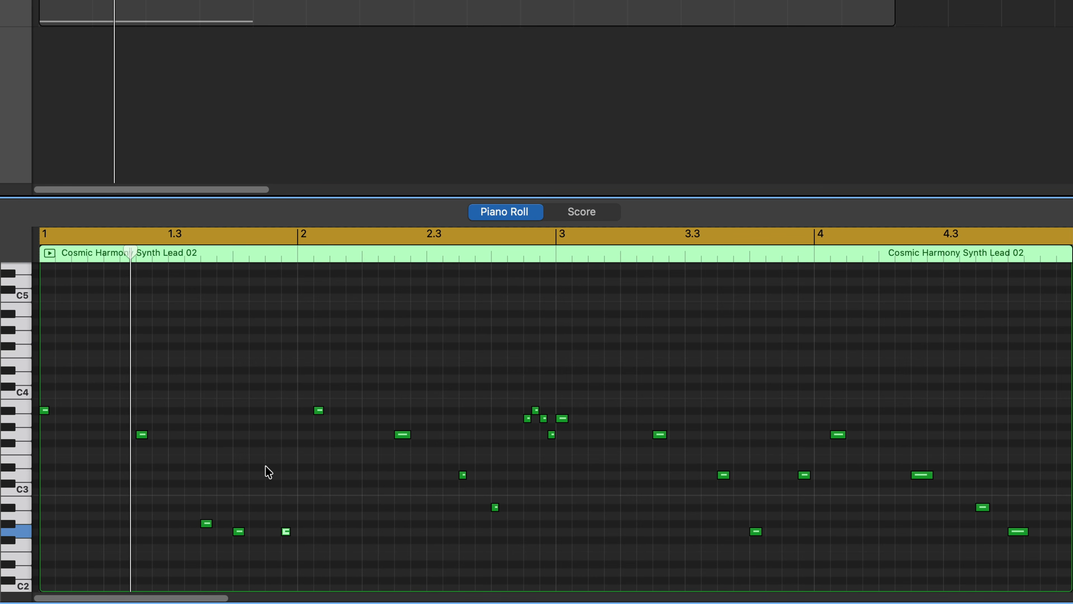
left_click(699, 475)
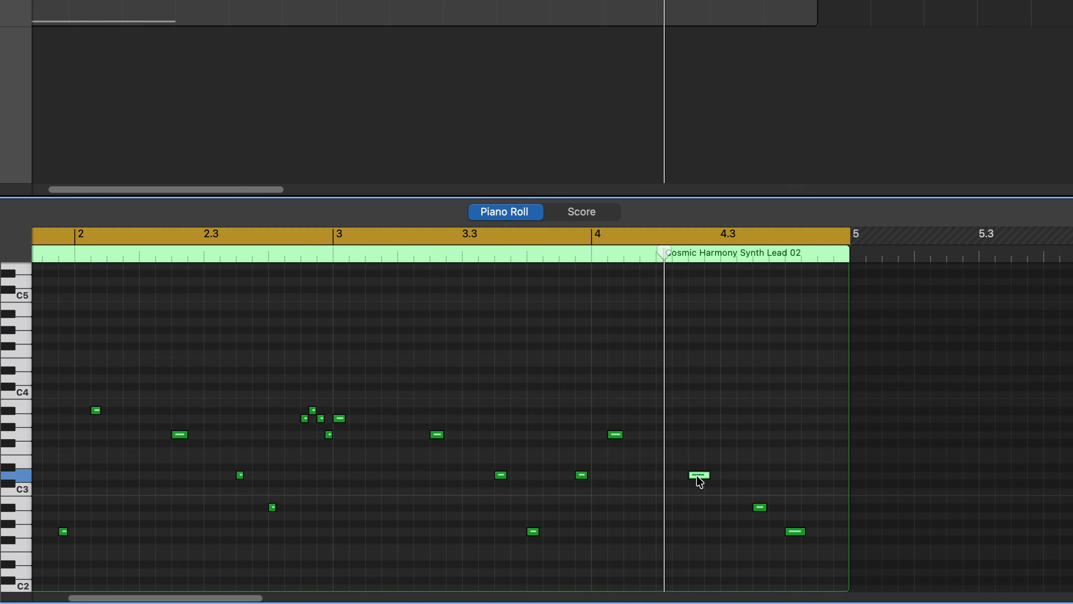
left_click_drag(699, 475, 698, 449)
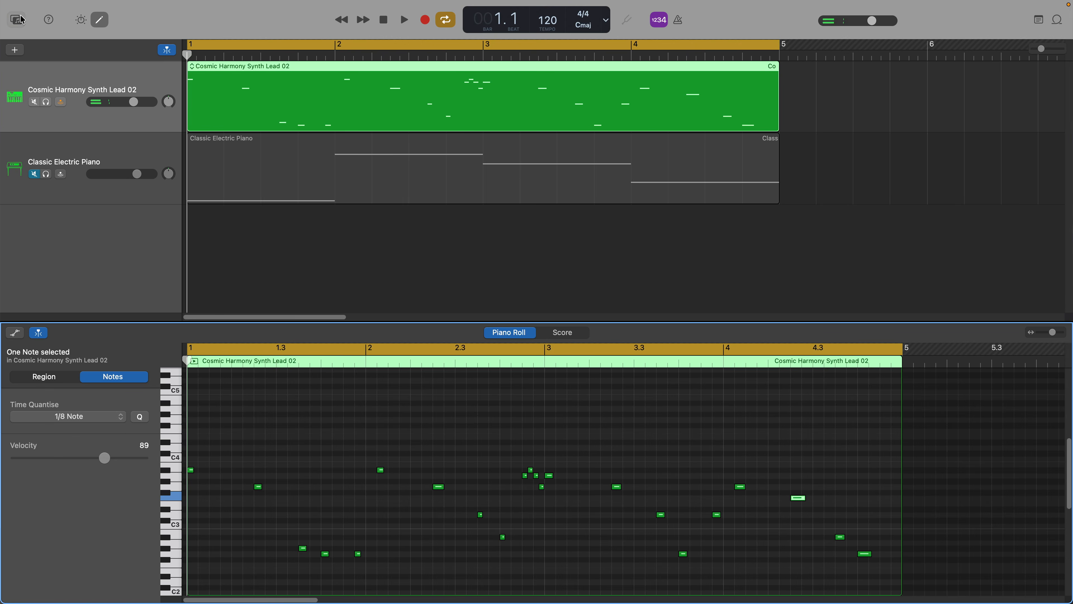
Give the synth lead track the plucked synthesizer patch Bent Beyond from the Library and play the region with it.
left_click(17, 20)
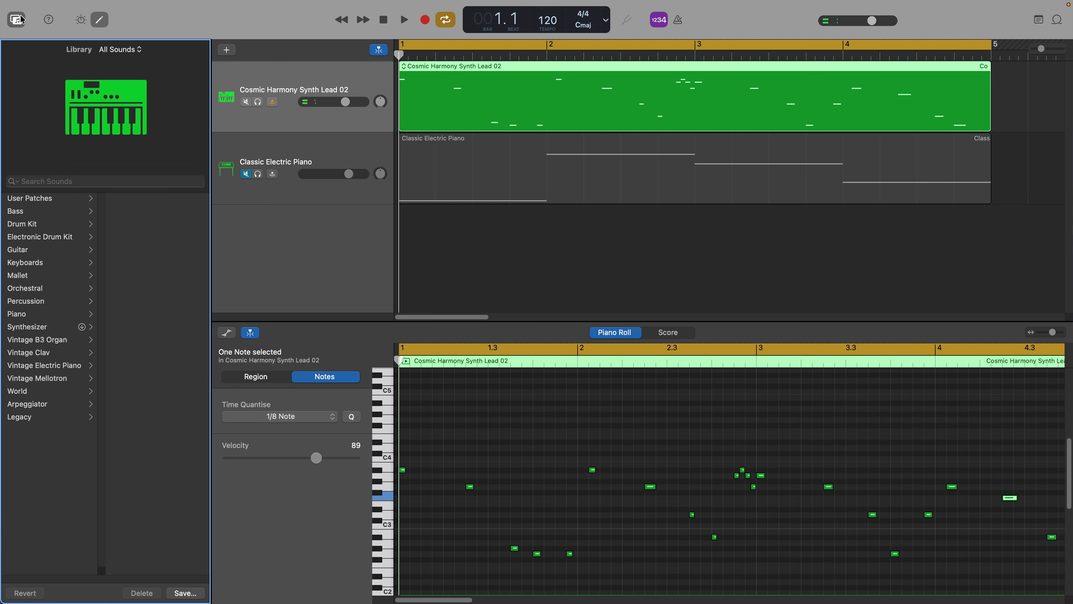
left_click(148, 199)
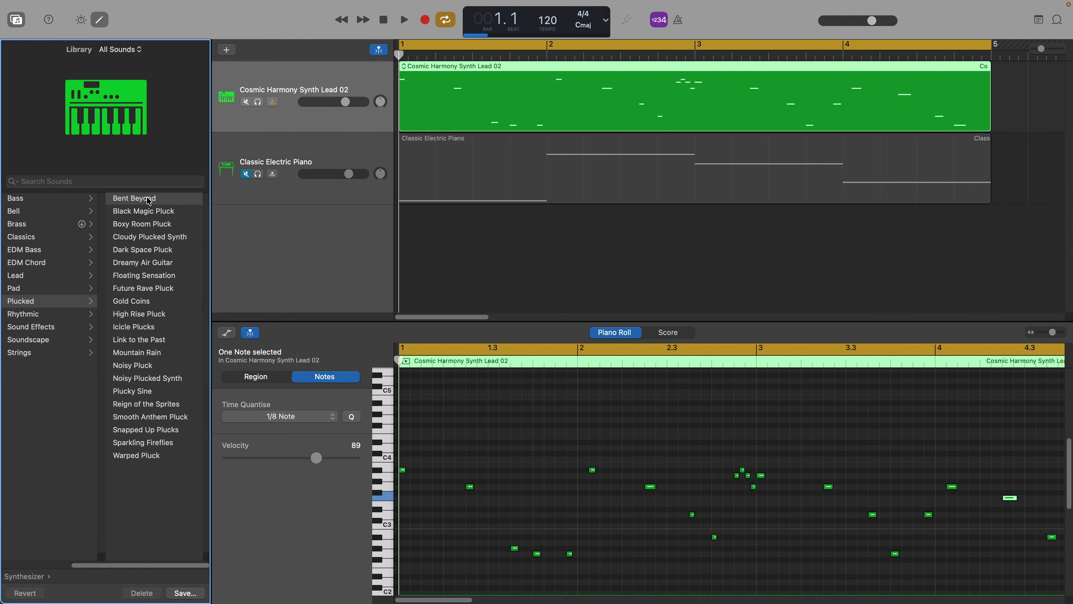
key("space")
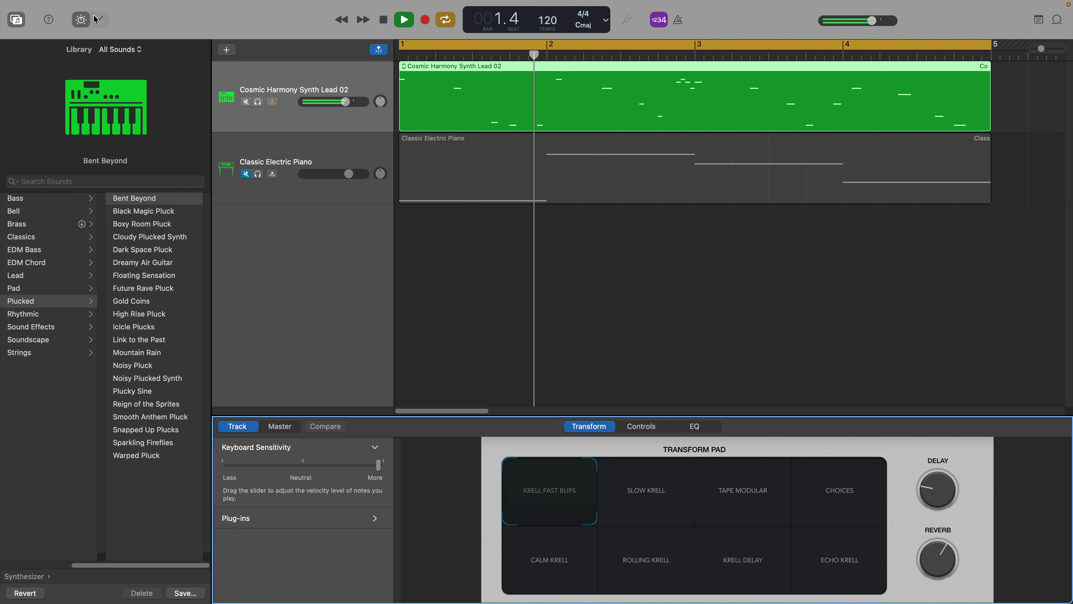
Try Black Magic Pluck with its Warmer variation, Boxy Room Pluck, Future Rave Pluck and Floating Sensation on the playing track.
left_click(146, 211)
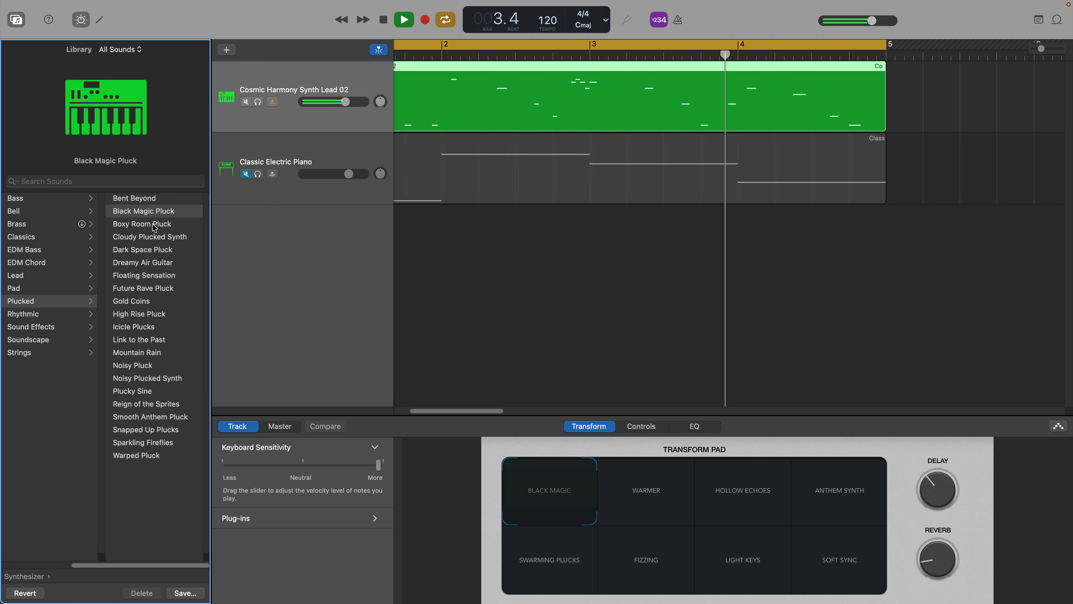
left_click(661, 488)
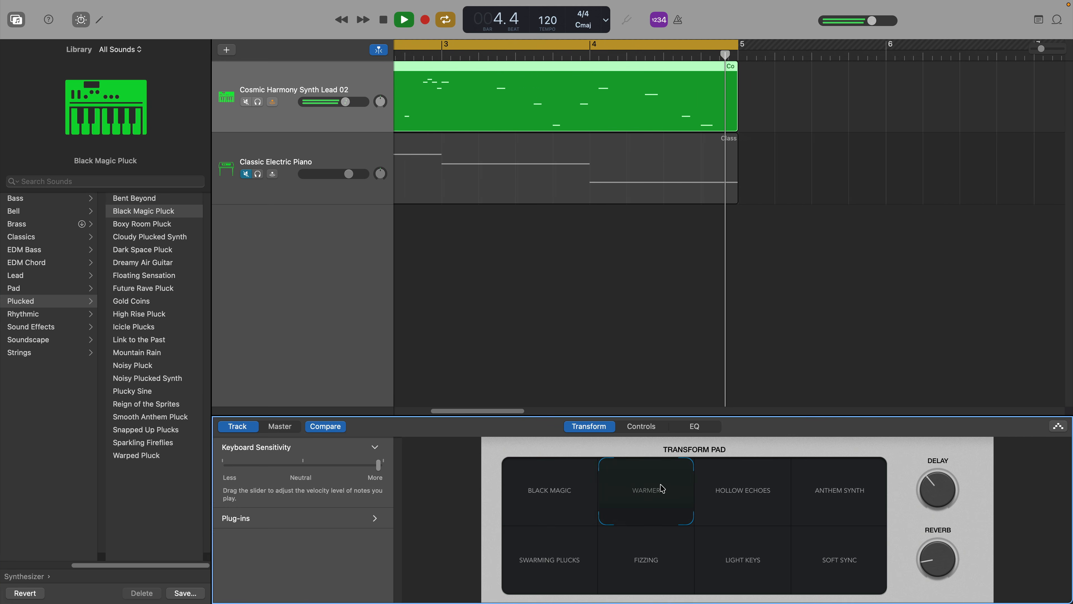
left_click(166, 227)
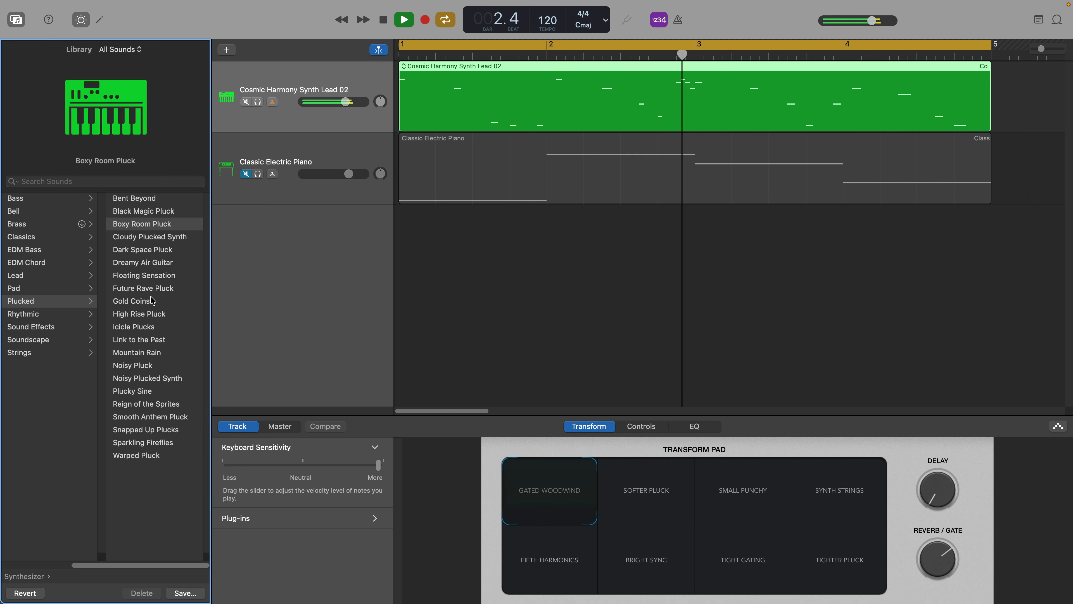
left_click(154, 290)
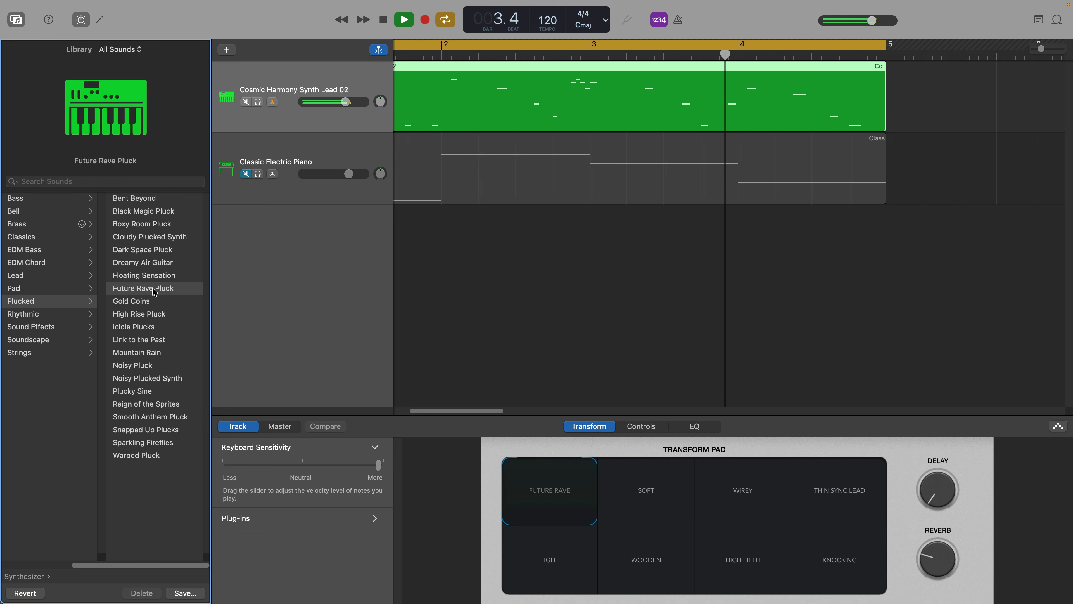
left_click(154, 277)
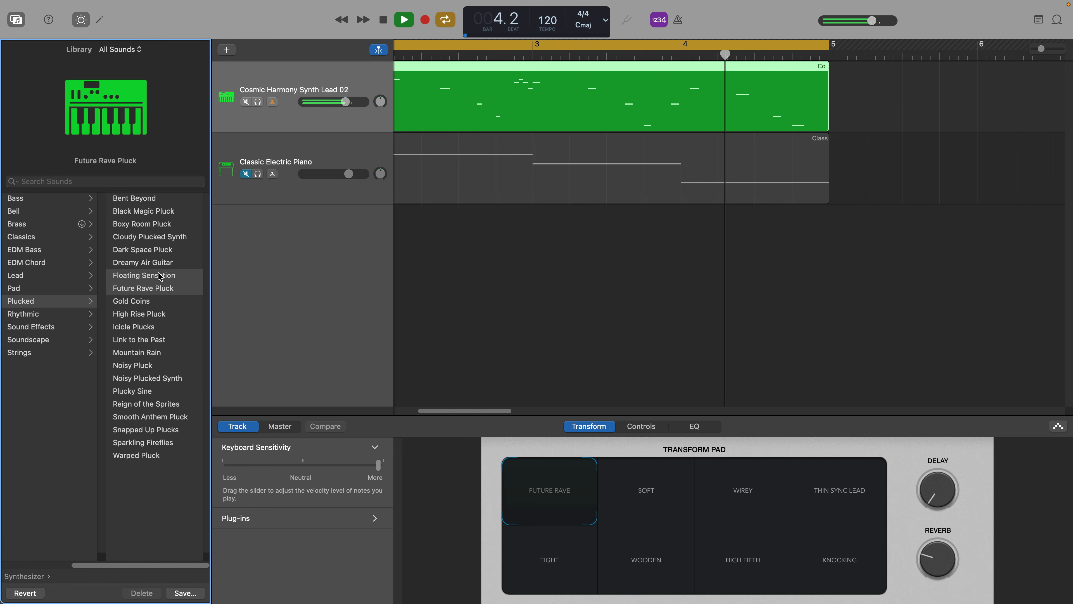
Audition the Link to the Past patch with its Bird Blips variation, and switch the track to Plucky Sine.
left_click(145, 354)
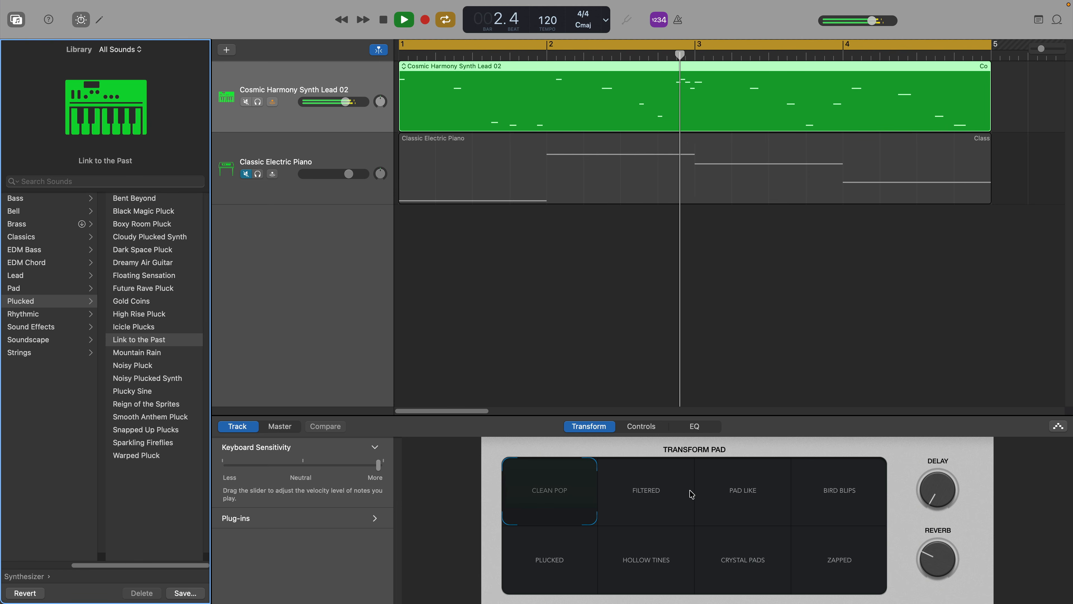
left_click(731, 499)
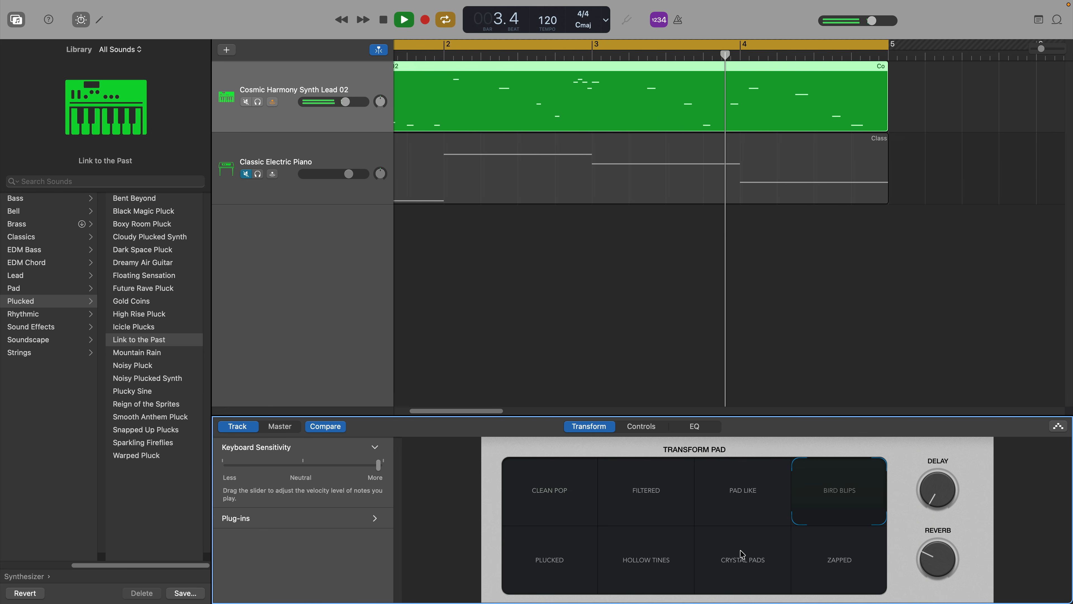
left_click(150, 394)
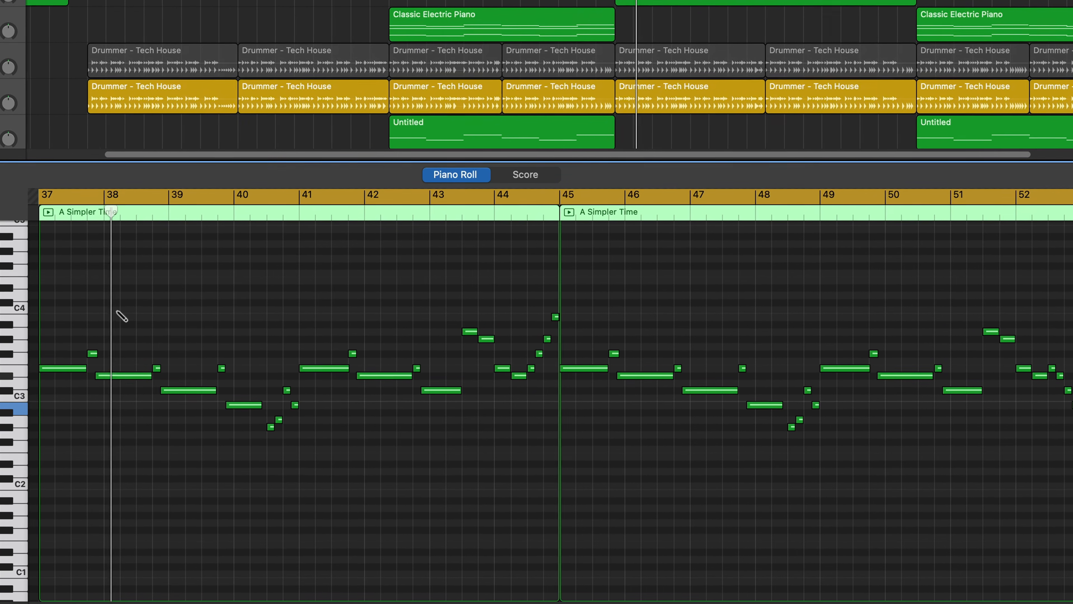
Add a note in bar 39 of the A Simpler Time region at the pitch of its first note, and lengthen it.
left_click(187, 366, "super")
left_click_drag(190, 367, 211, 368)
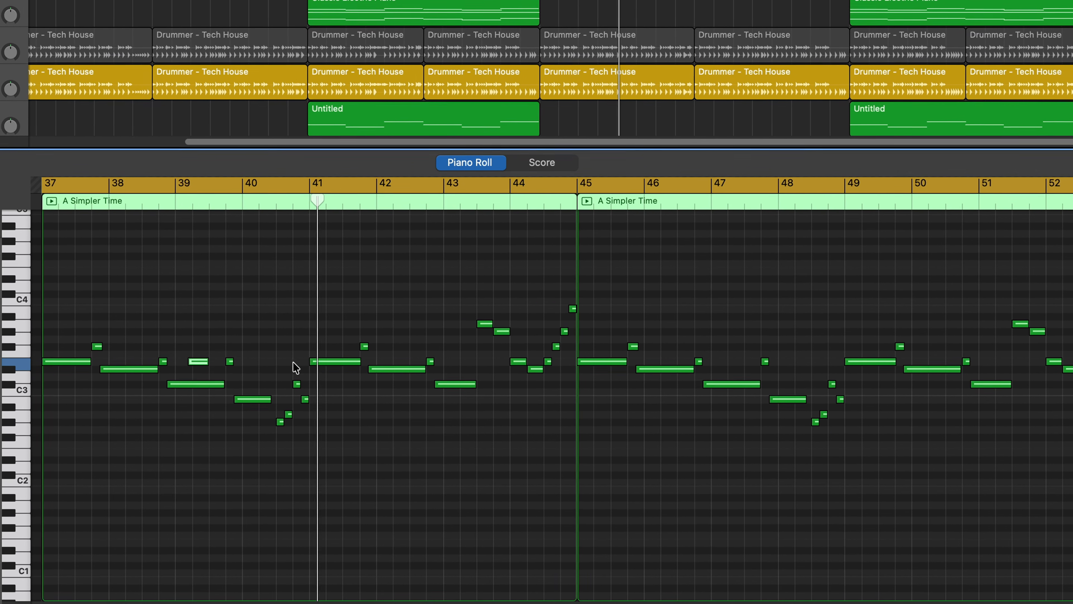